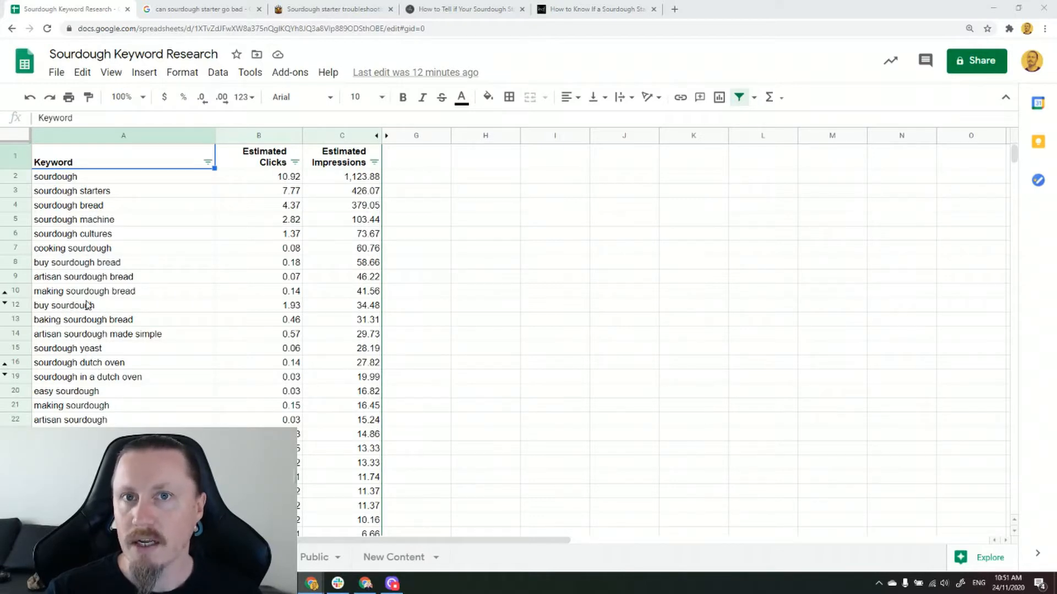
Reveal the hidden row 11 and delete that row, which holds the keyword "sourdough bakery"
click(5, 304)
click(107, 310)
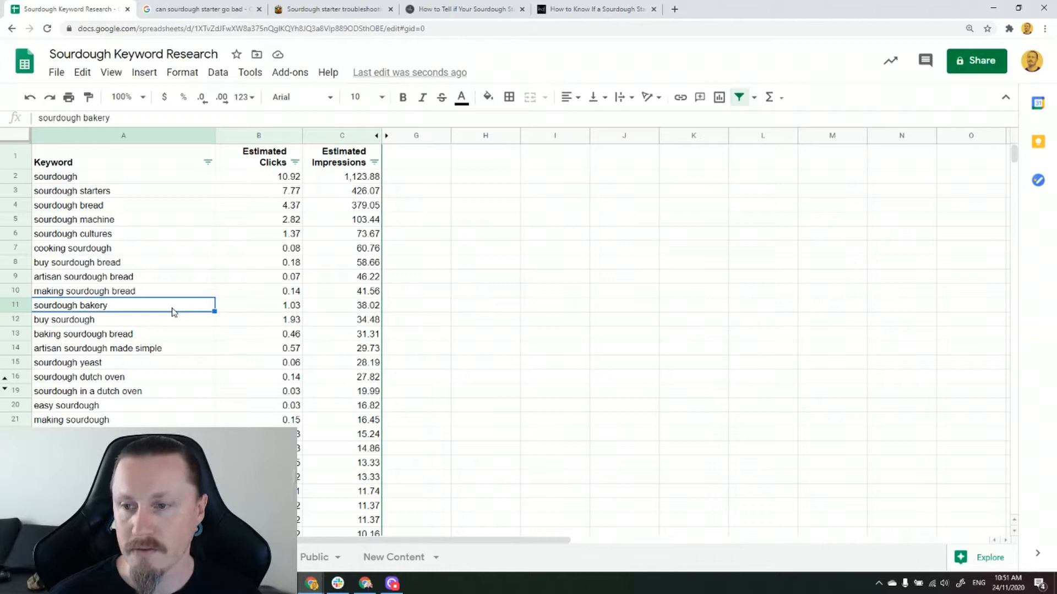
right_click(22, 305)
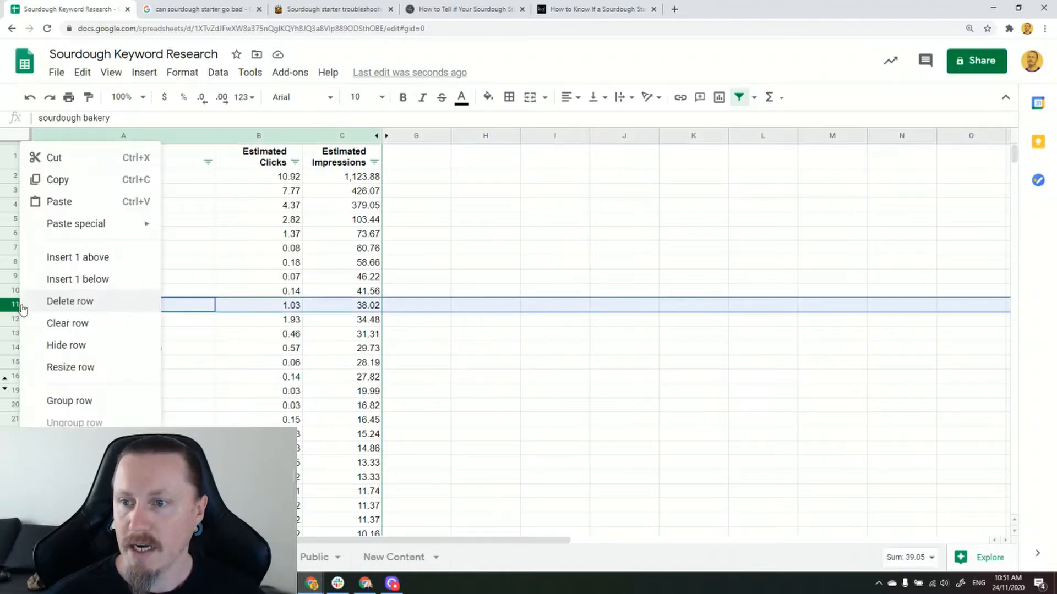
click(89, 306)
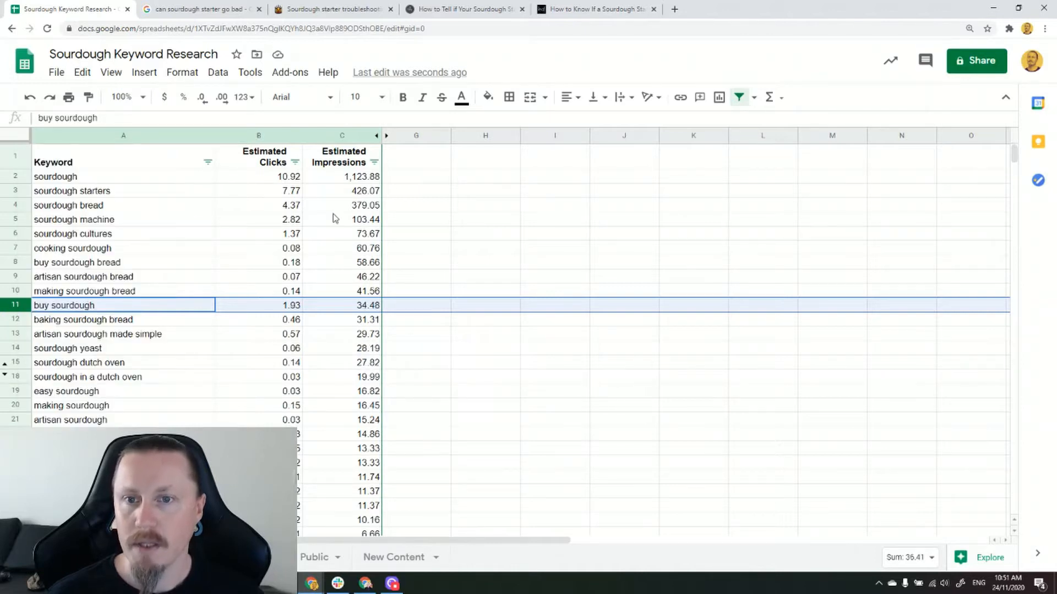
Unhide columns D to F beside Estimated Impressions and select the Theme heading
click(387, 137)
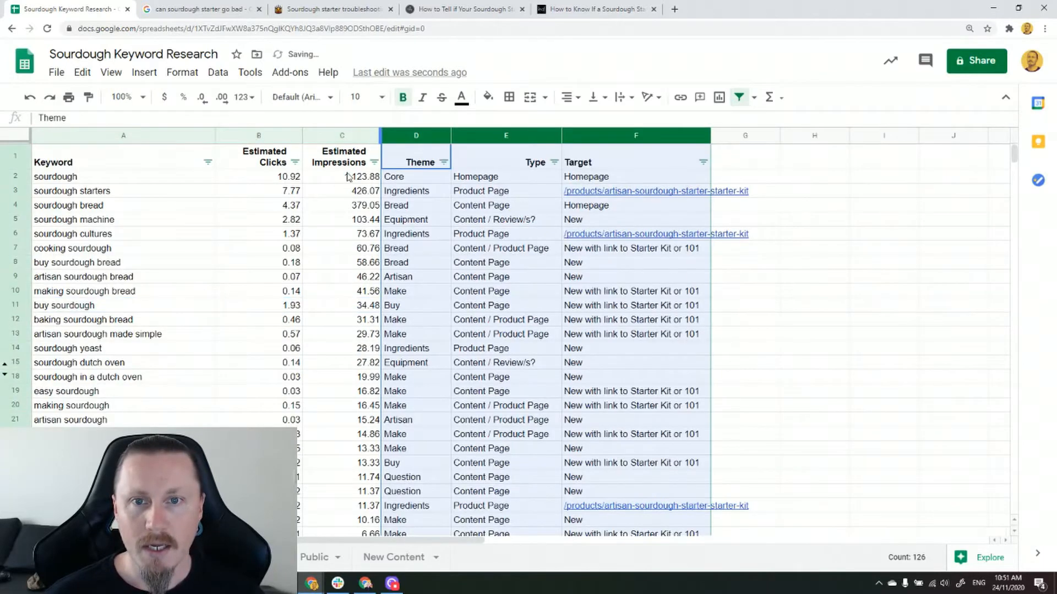
click(319, 208)
click(414, 165)
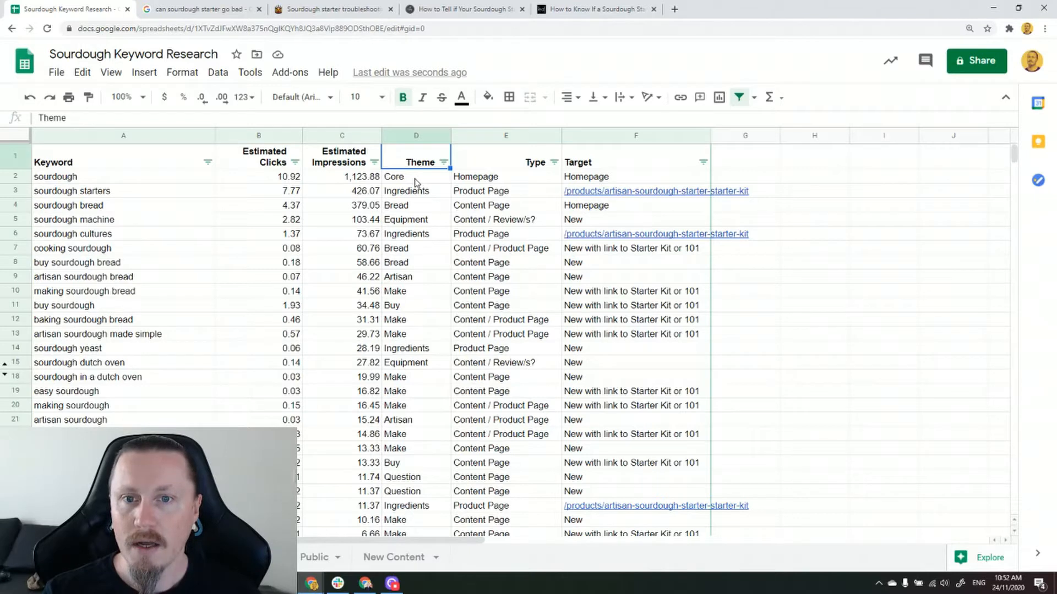
Examine which keywords are assigned to the Core, Ingredients and Equipment themes, including "sourdough machine" and "sourdough dutch oven"
click(416, 183)
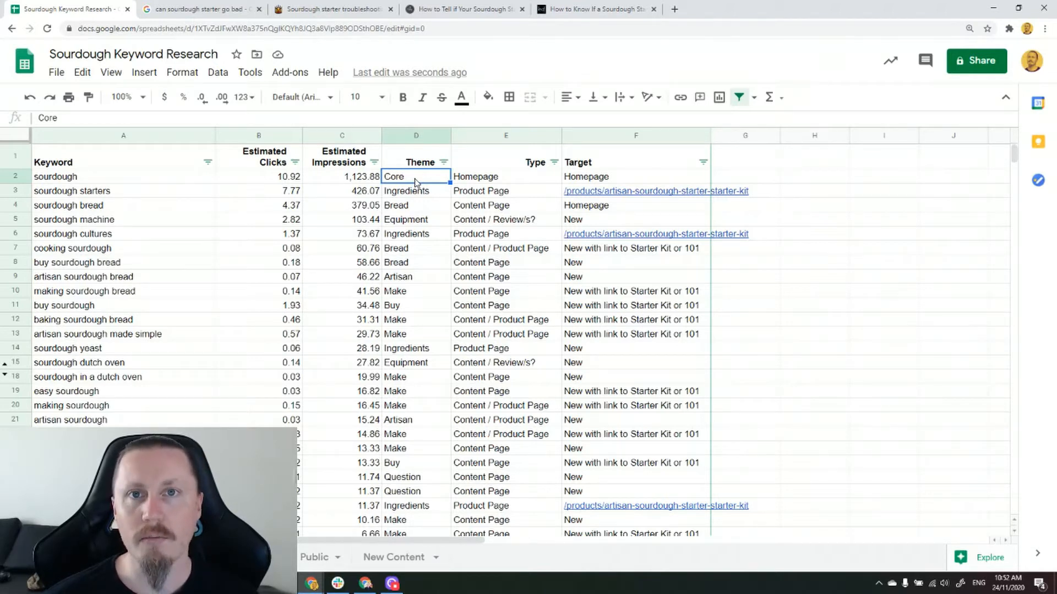
click(425, 194)
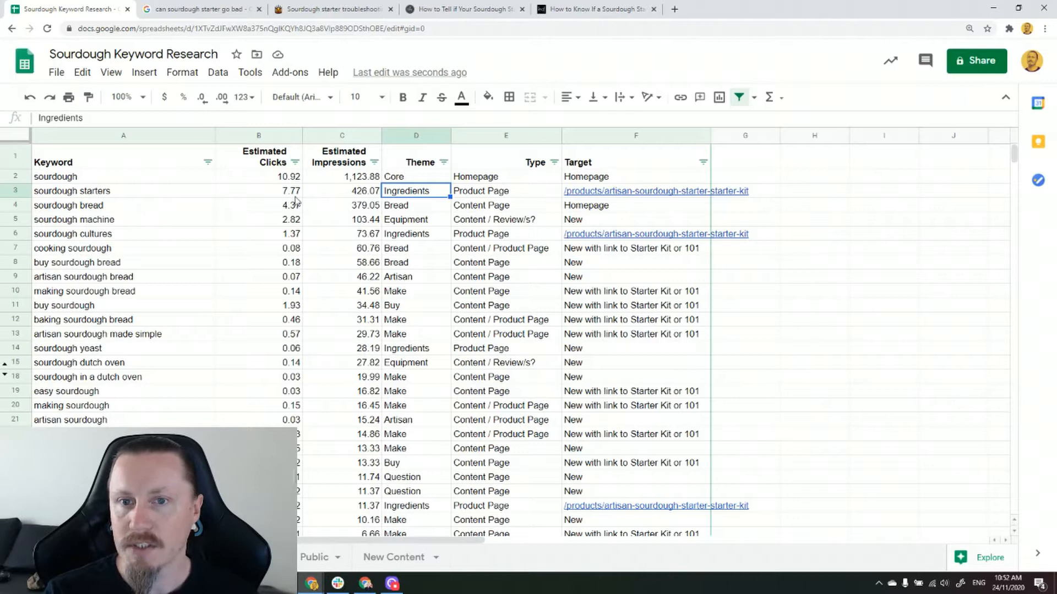
click(417, 237)
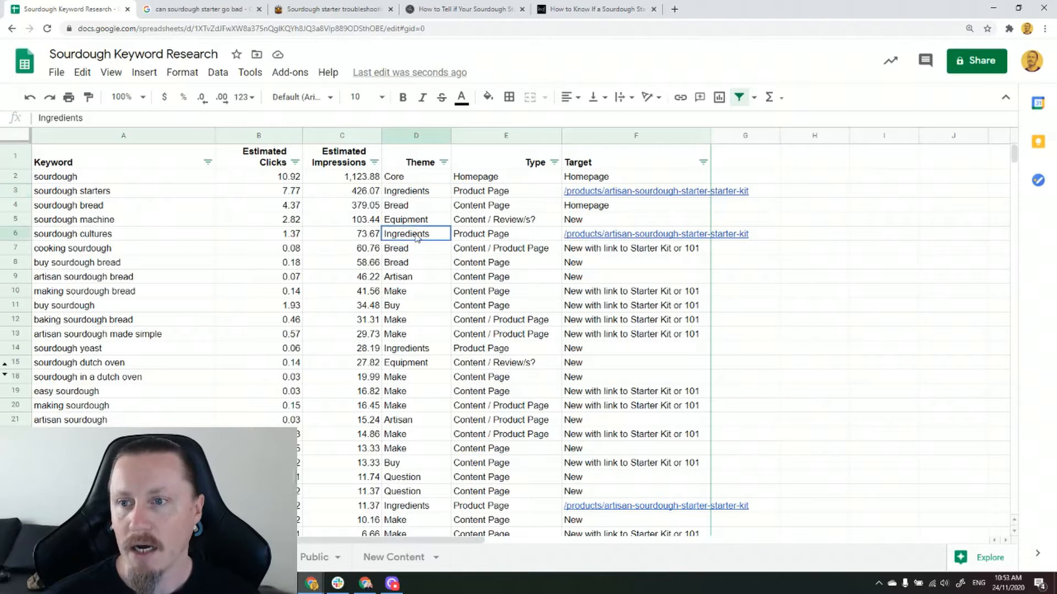
click(425, 349)
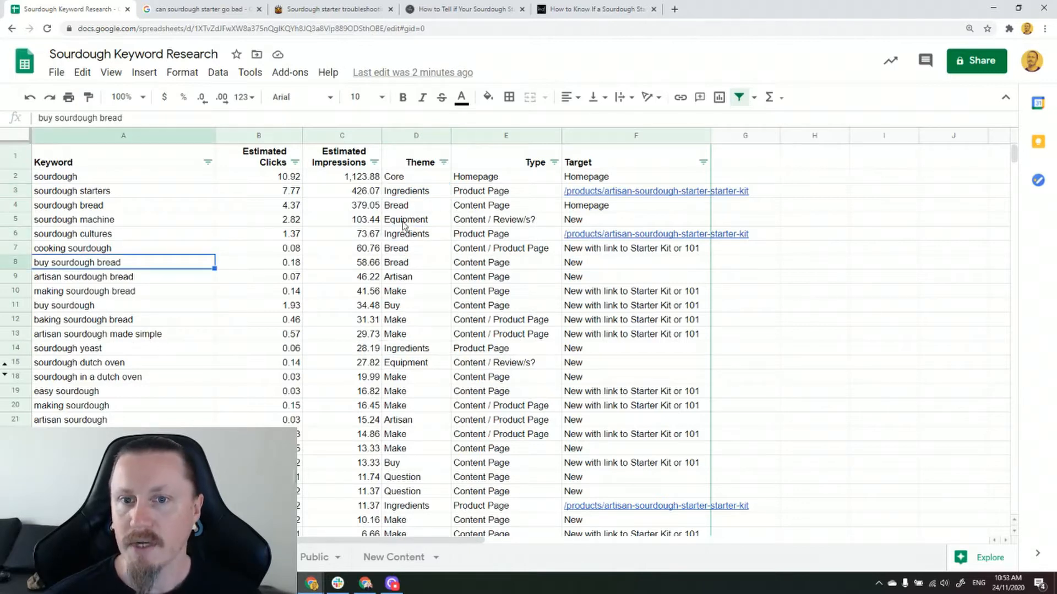
click(405, 220)
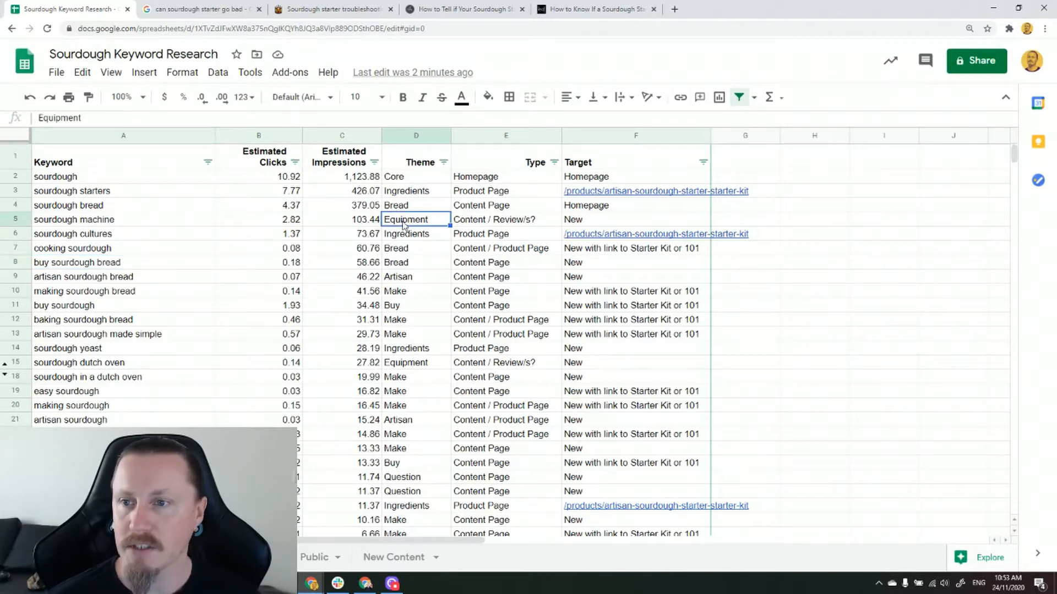
click(179, 222)
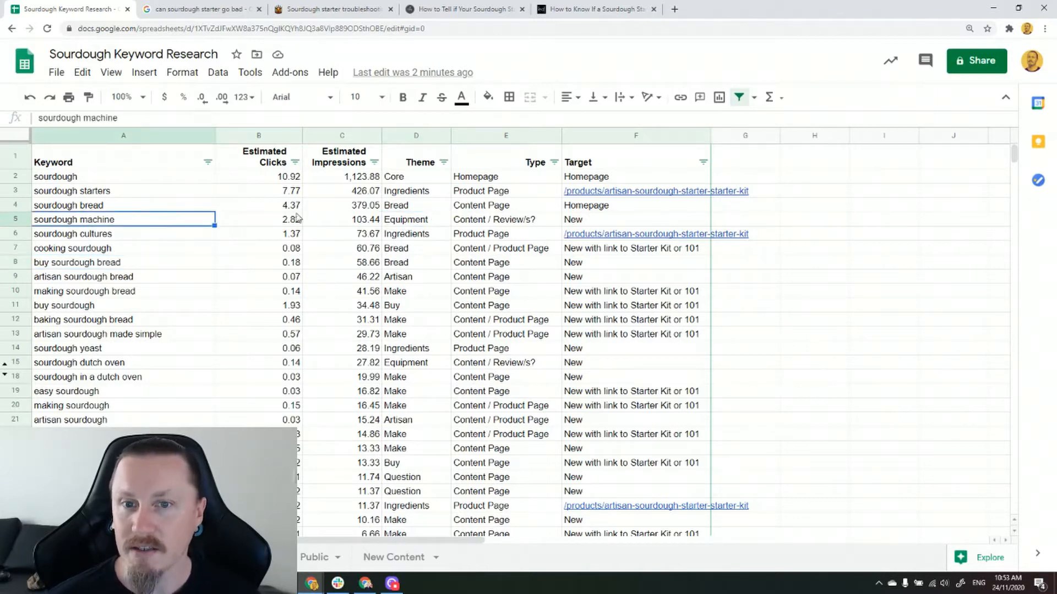
click(423, 363)
click(132, 368)
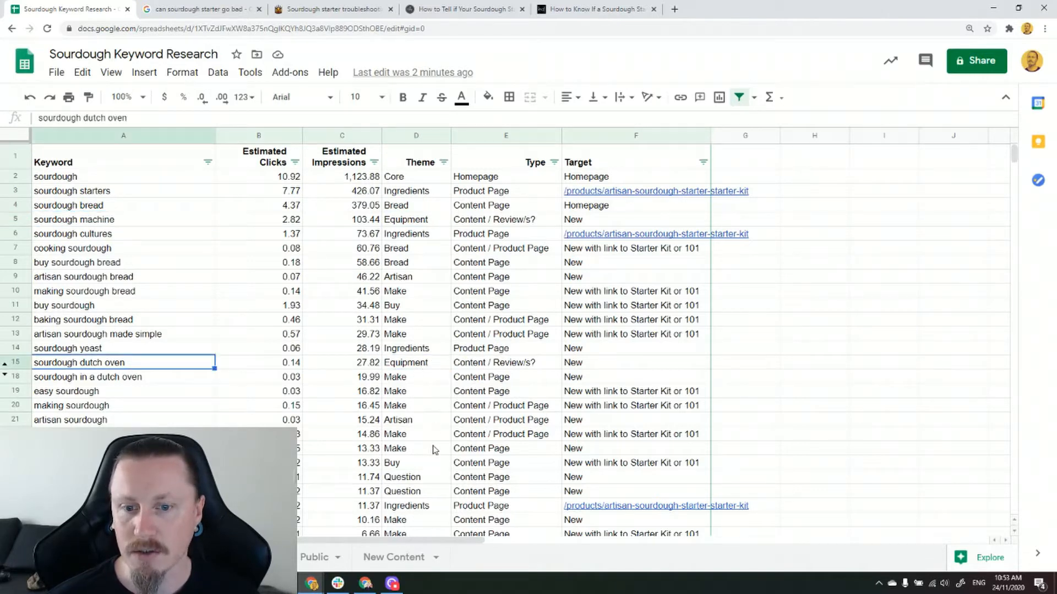
Compare the Artisan, Make and Buy themes with their keywords, such as "making sourdough bread" and "buy sourdough"
click(411, 278)
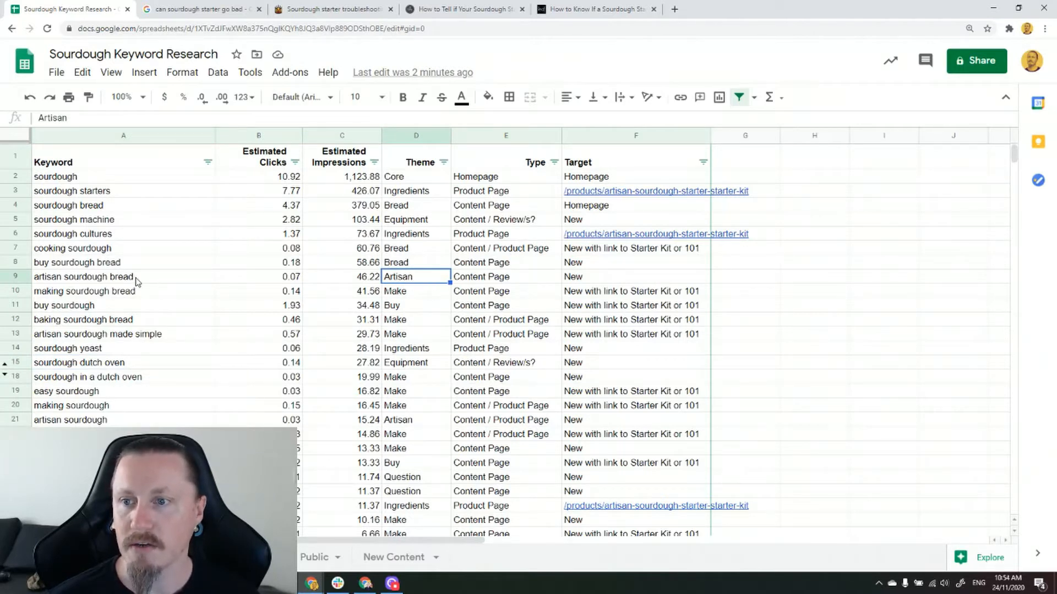
click(407, 293)
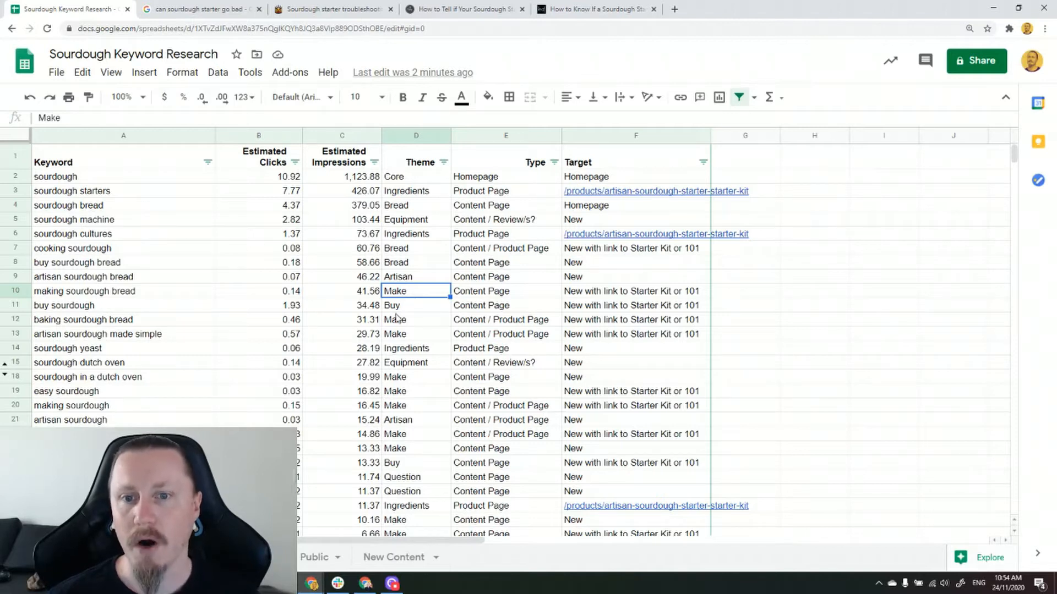
click(76, 297)
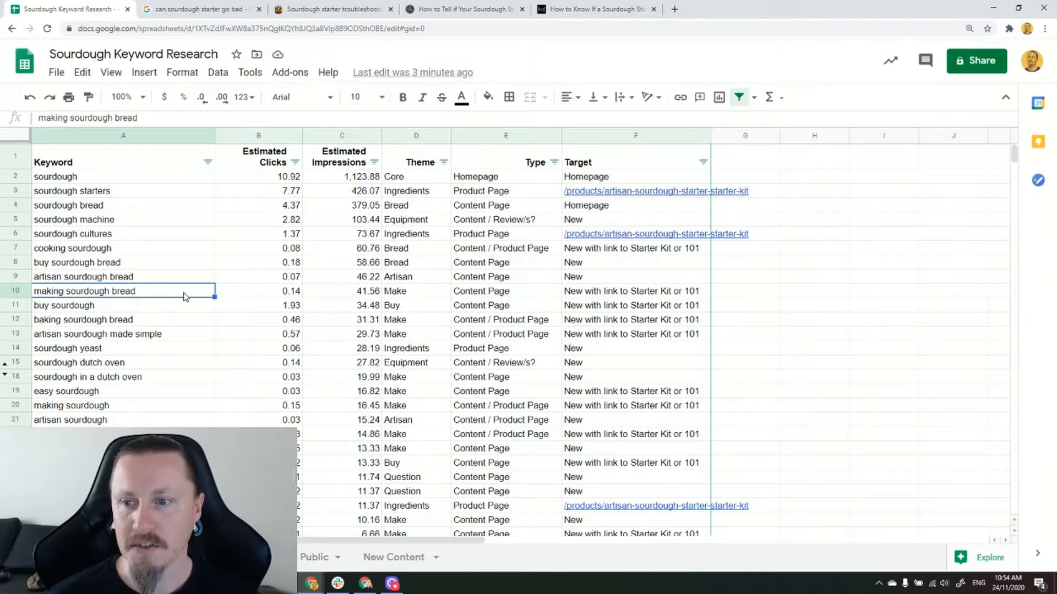
click(88, 309)
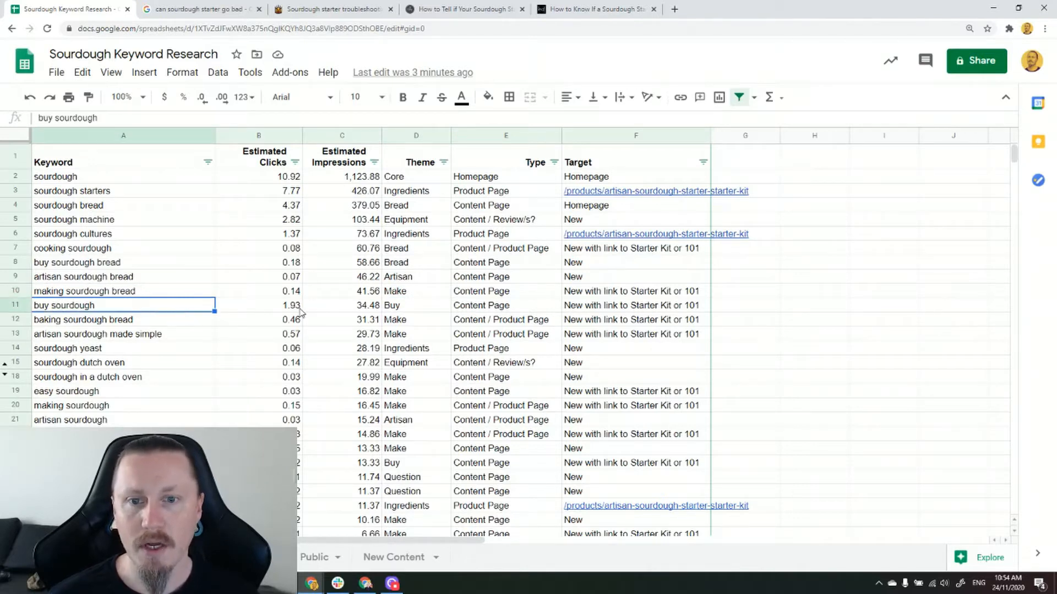
click(410, 307)
click(406, 295)
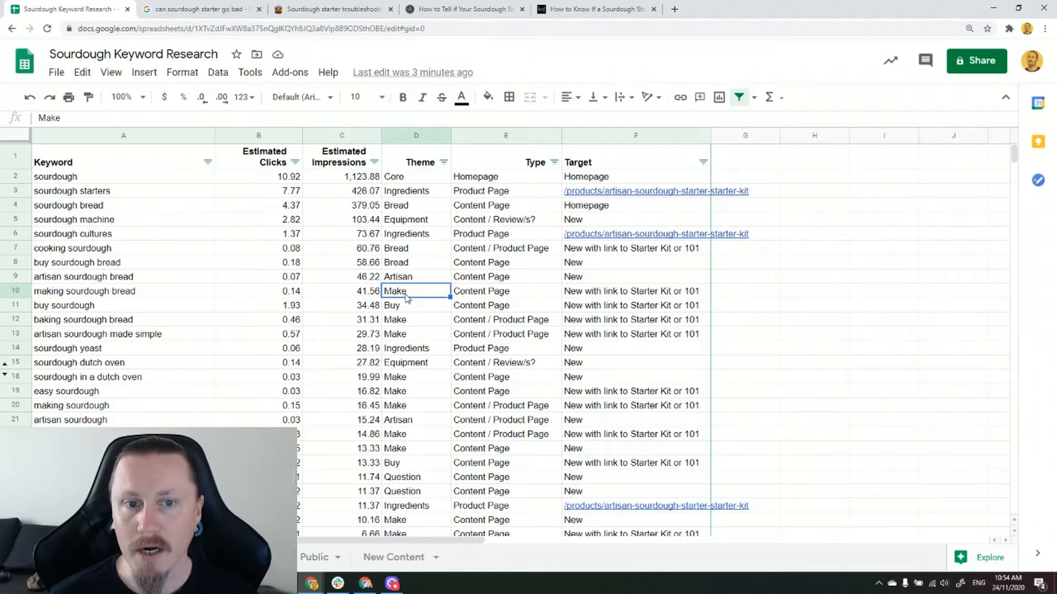
click(409, 306)
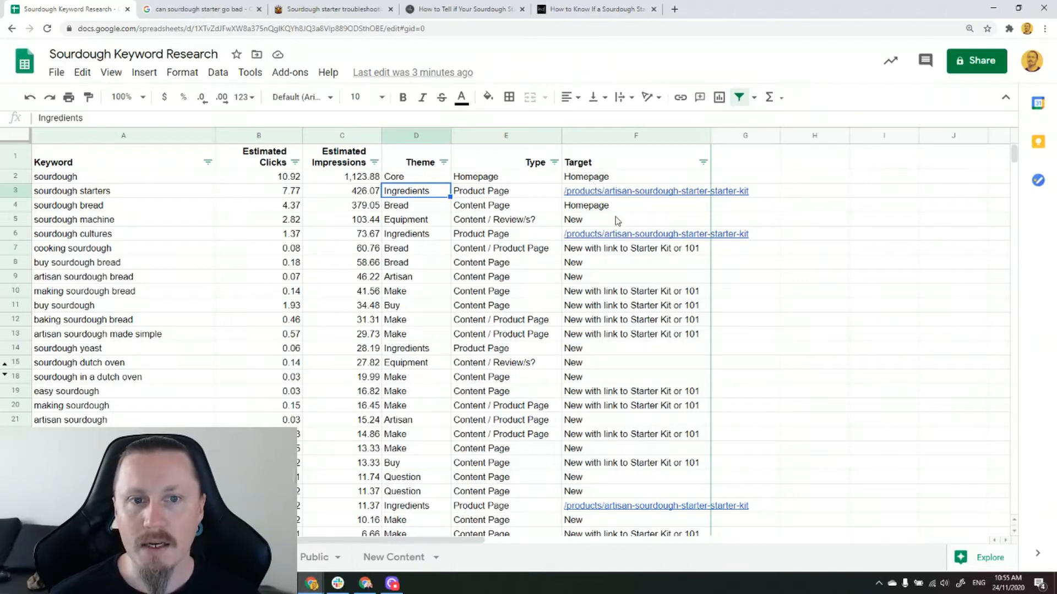
Examine the targets of the "sourdough machine" and "making sourdough bread" rows, and the theme, type and target of "sourdough starters"
click(585, 222)
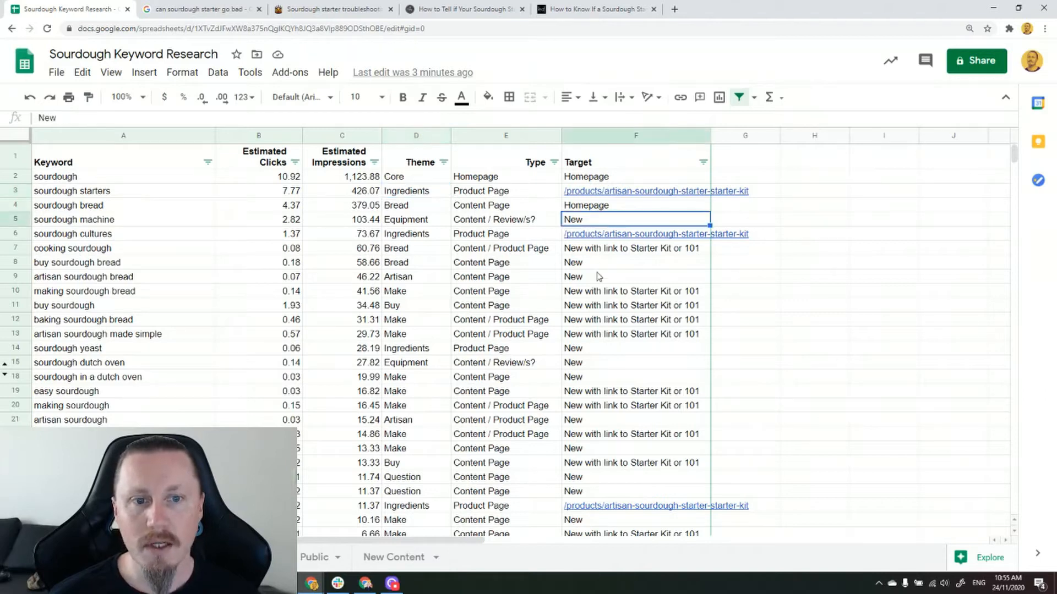
click(600, 296)
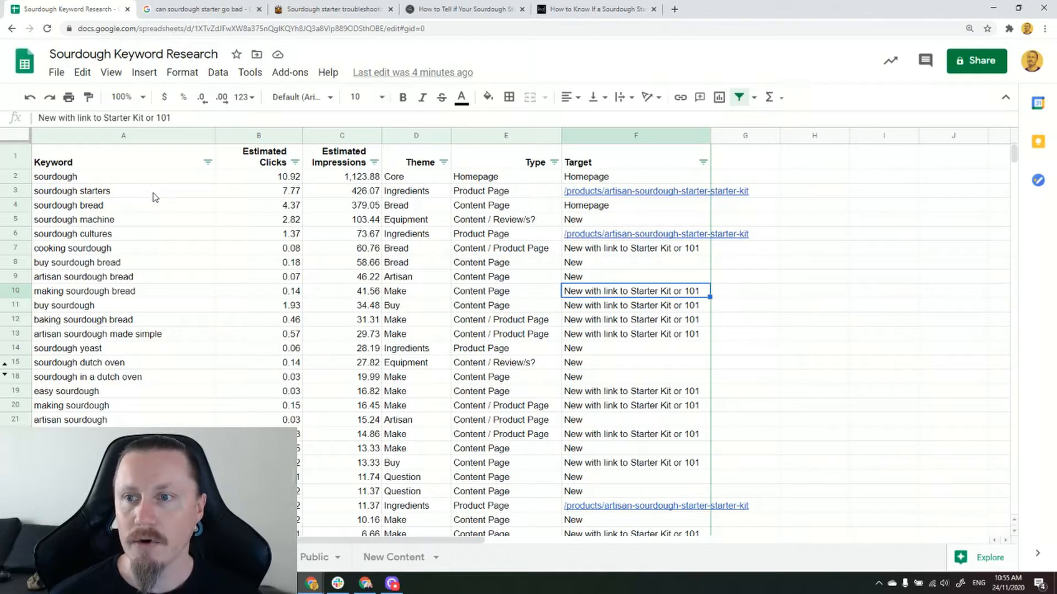
click(414, 192)
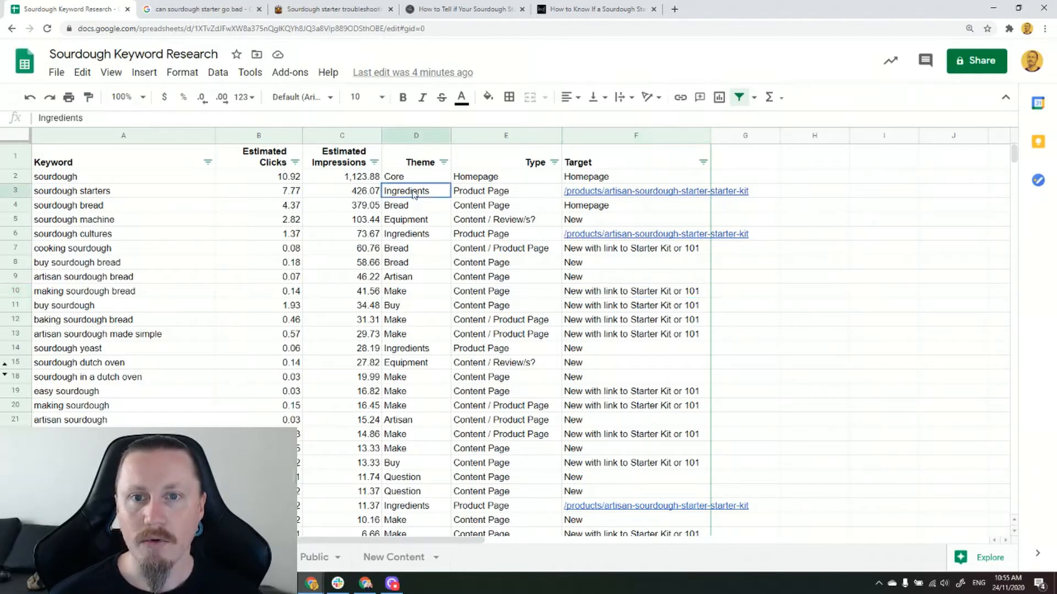
click(502, 197)
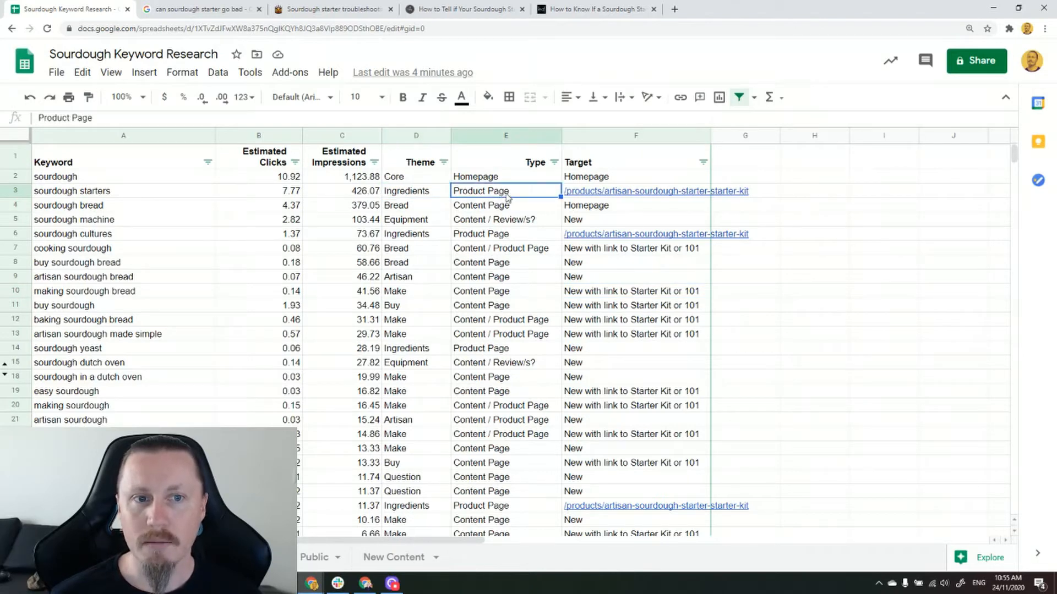
mouse_move(597, 195)
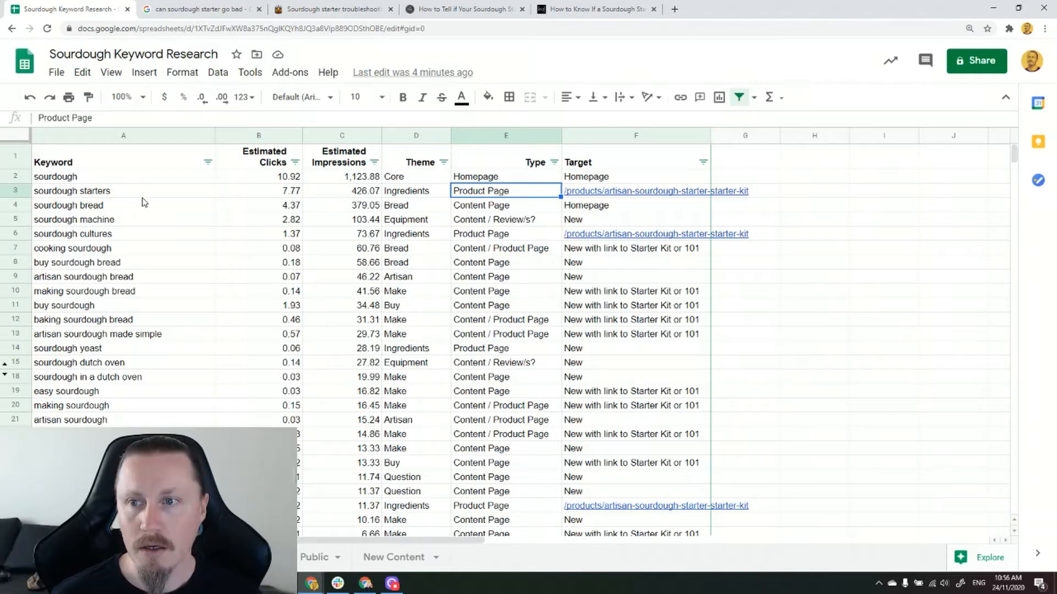
Check the "sourdough machine" keyword's theme and type, and compare linked product-page targets with those calling for new content
click(114, 208)
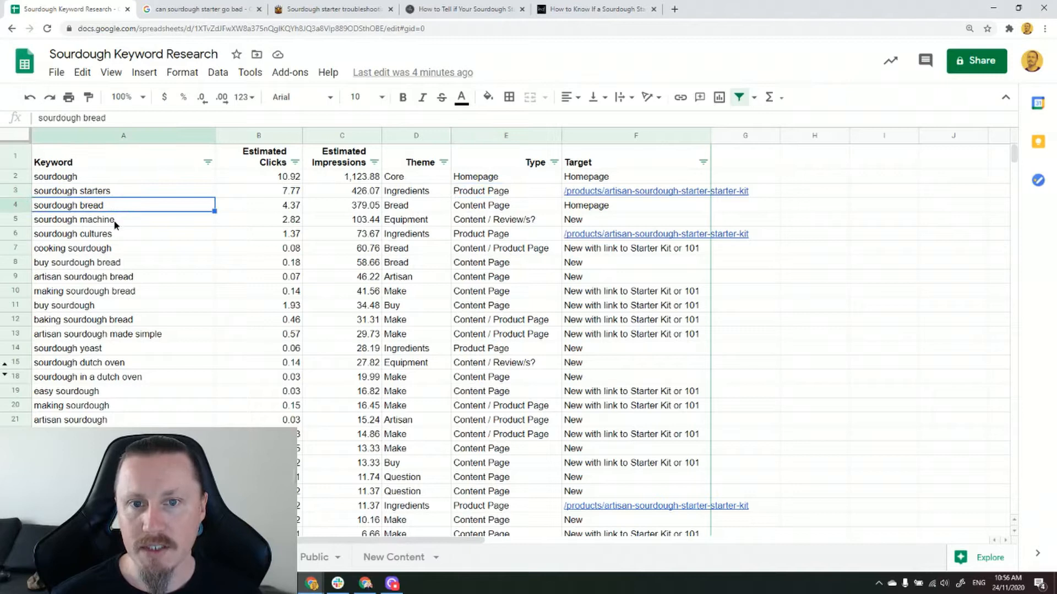
click(114, 222)
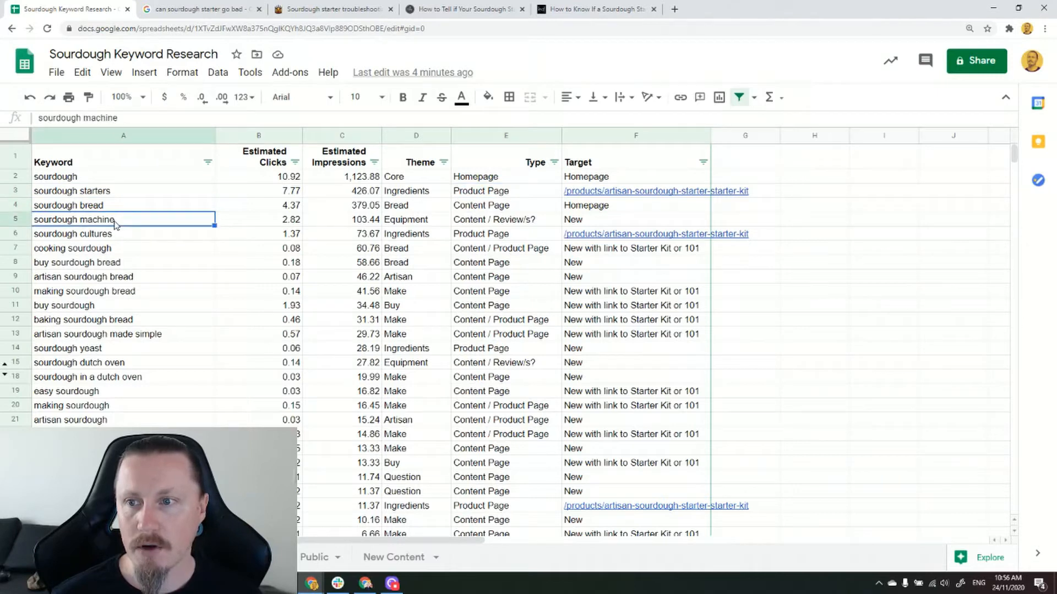
click(432, 222)
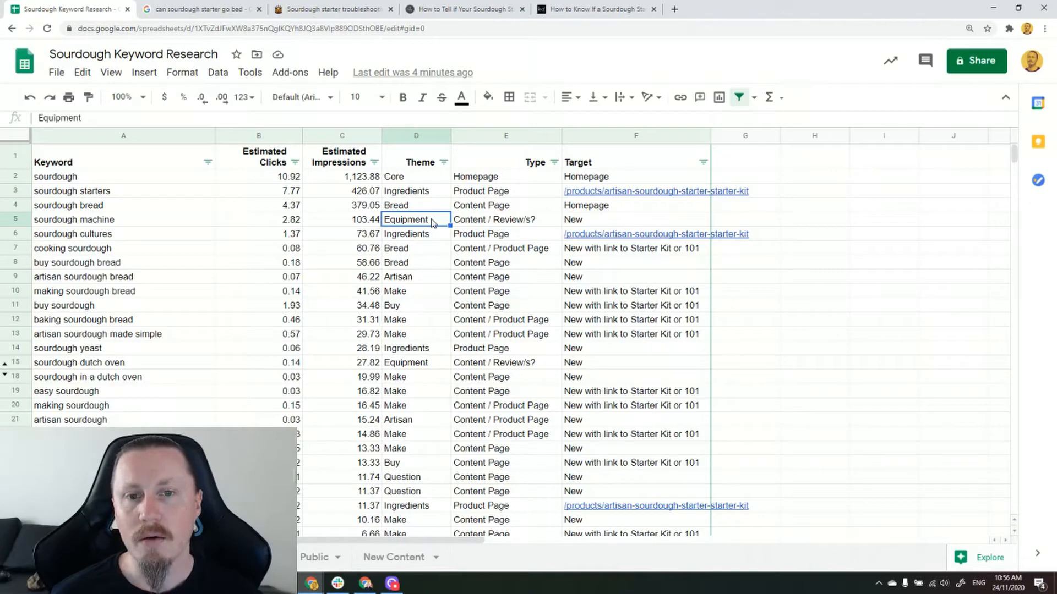
key(Right)
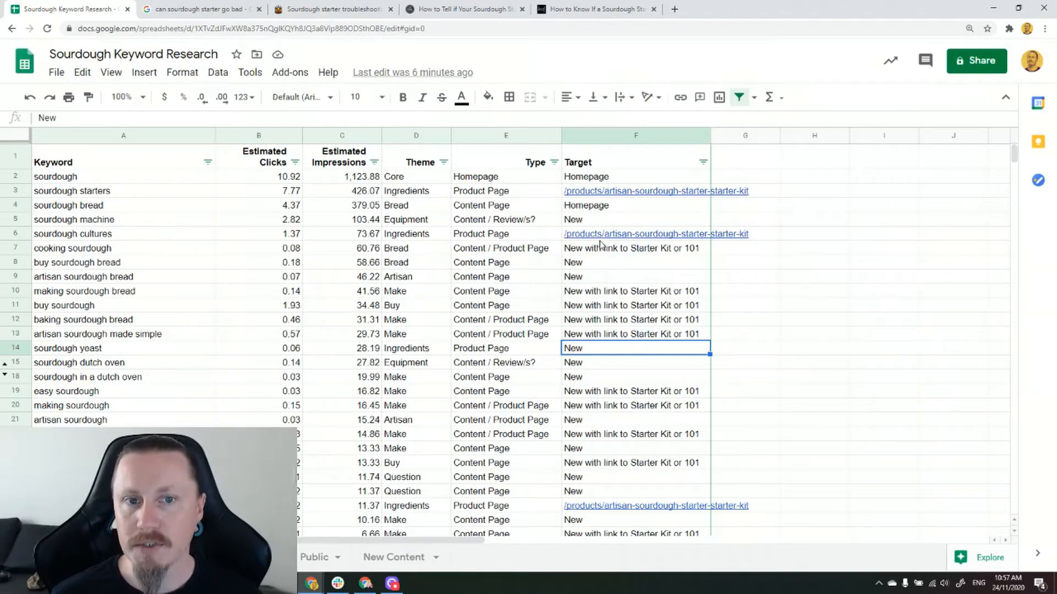
mouse_move(658, 192)
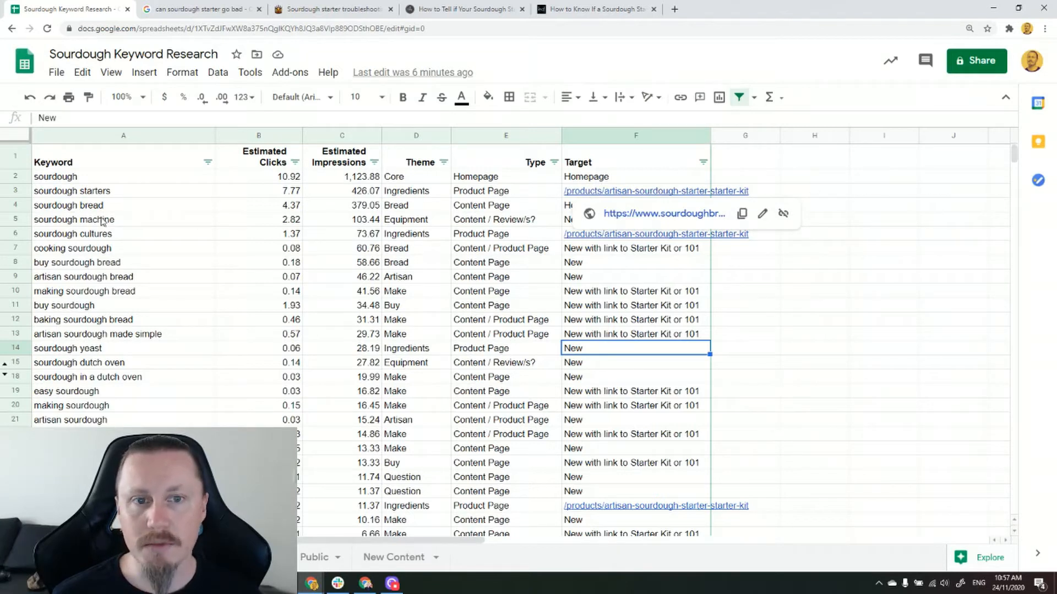
click(608, 307)
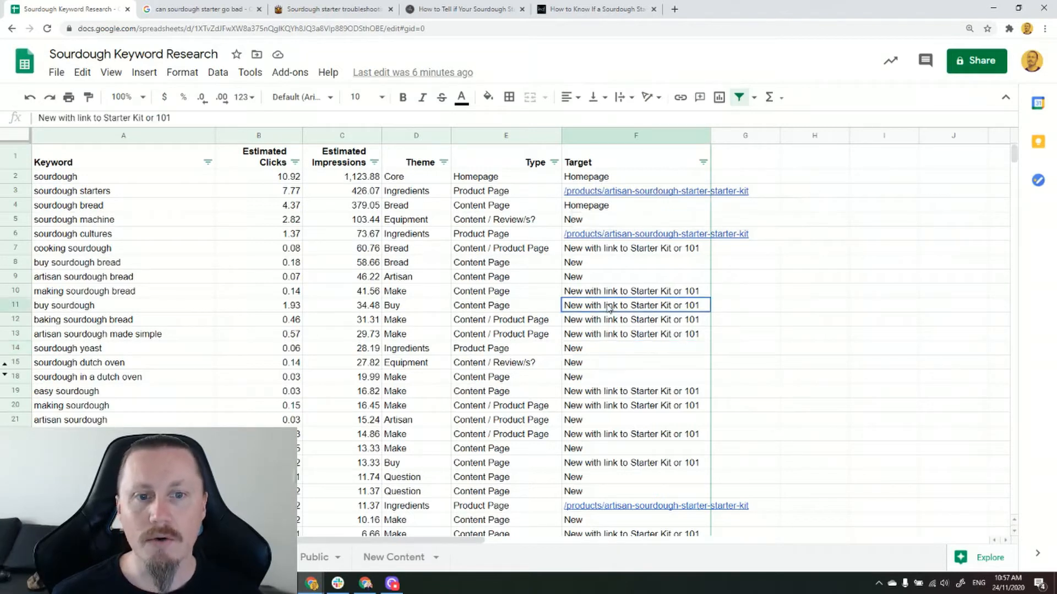
click(588, 278)
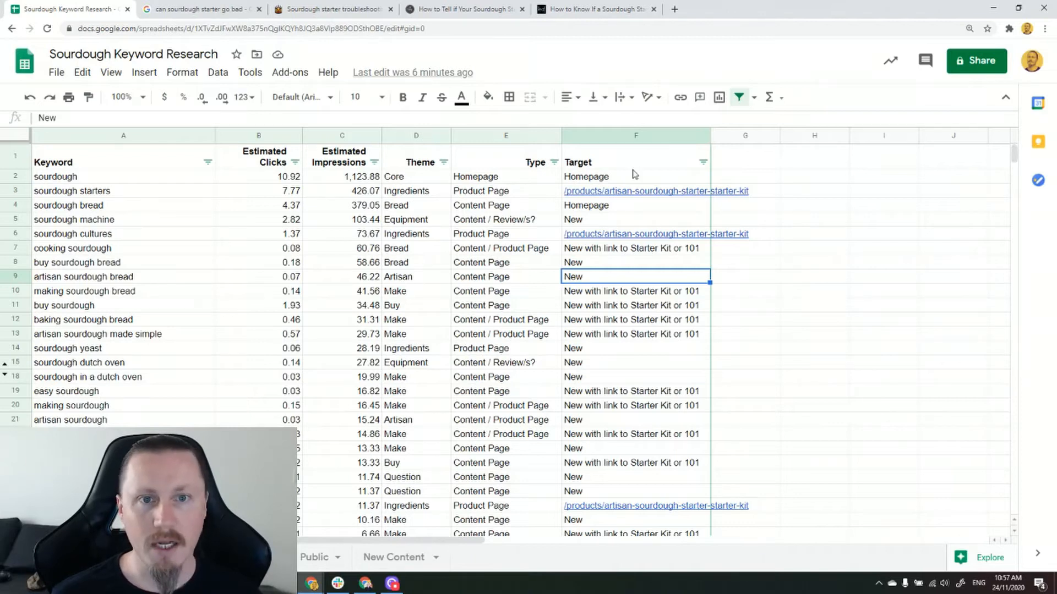
Review the question keywords in A2:A6 of the Public sheet and the content topics in B3:B17 of the New Content sheet
click(313, 557)
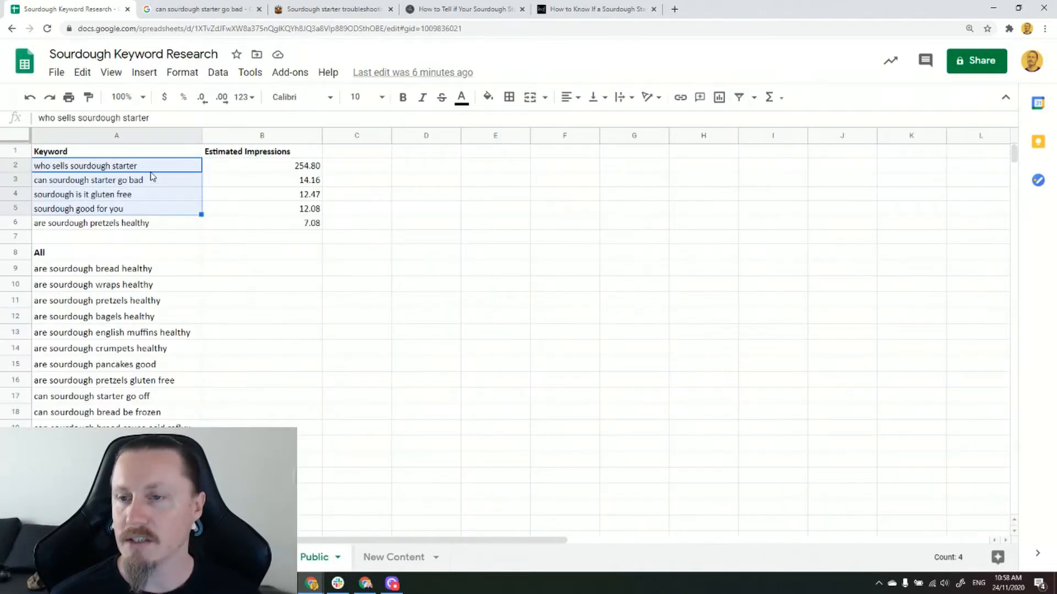
drag(150, 170, 158, 222)
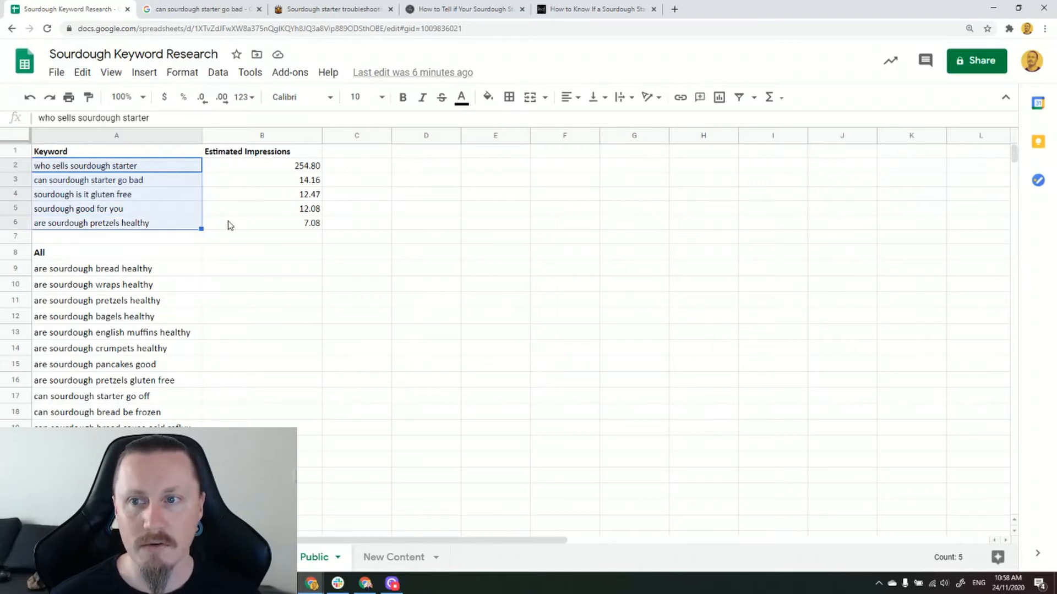
click(398, 558)
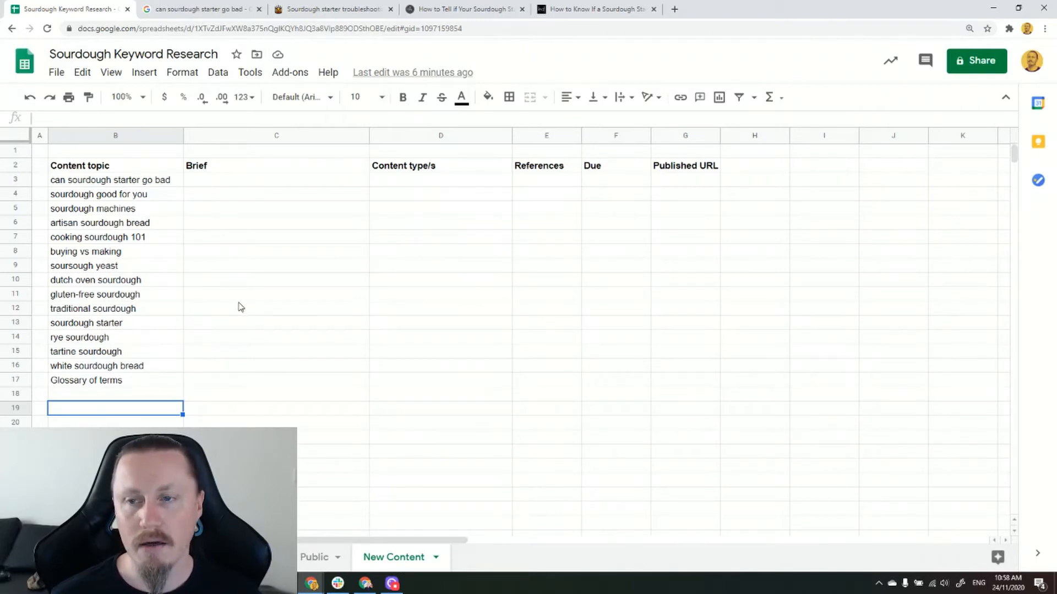
drag(138, 186, 148, 380)
Return to the main keyword sheet and select the keyword "making sourdough bread"
click(182, 557)
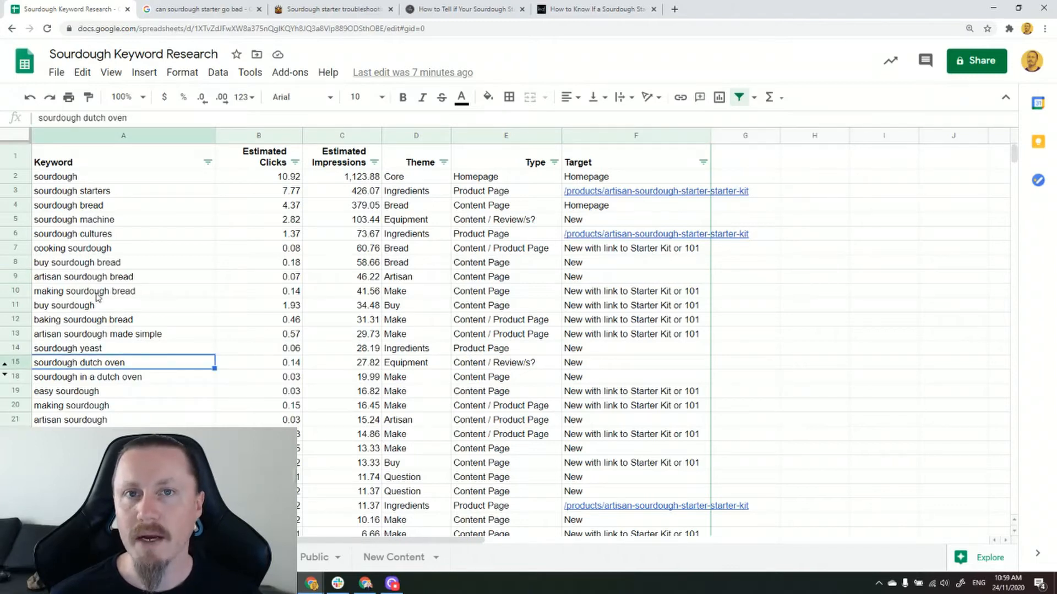
click(97, 294)
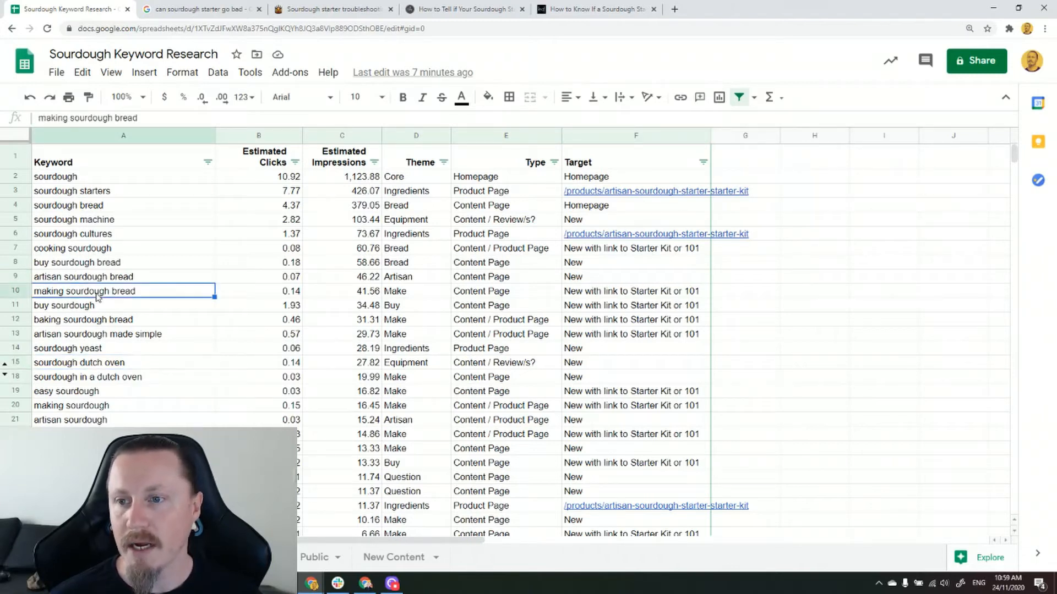
Check the keyword "making sourdough", then review the content topics in B3:B17 of the New Content sheet
click(96, 408)
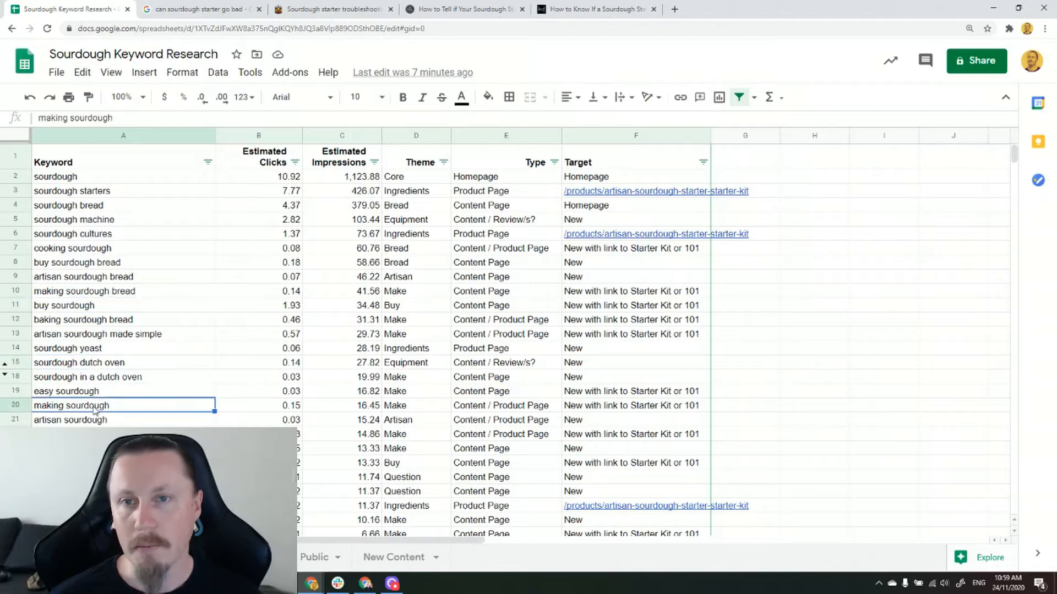
click(384, 558)
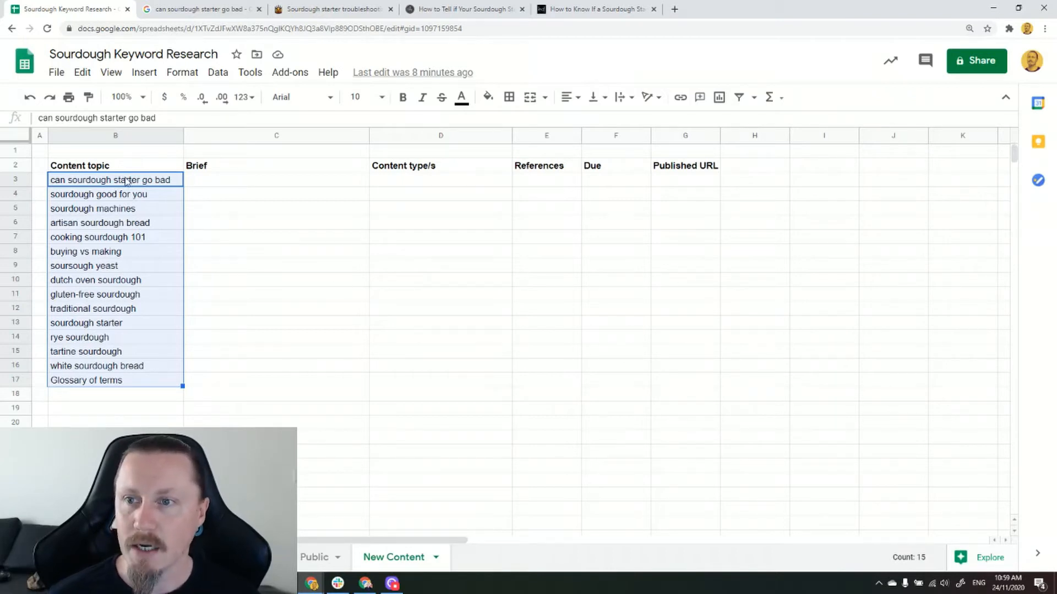
click(138, 185)
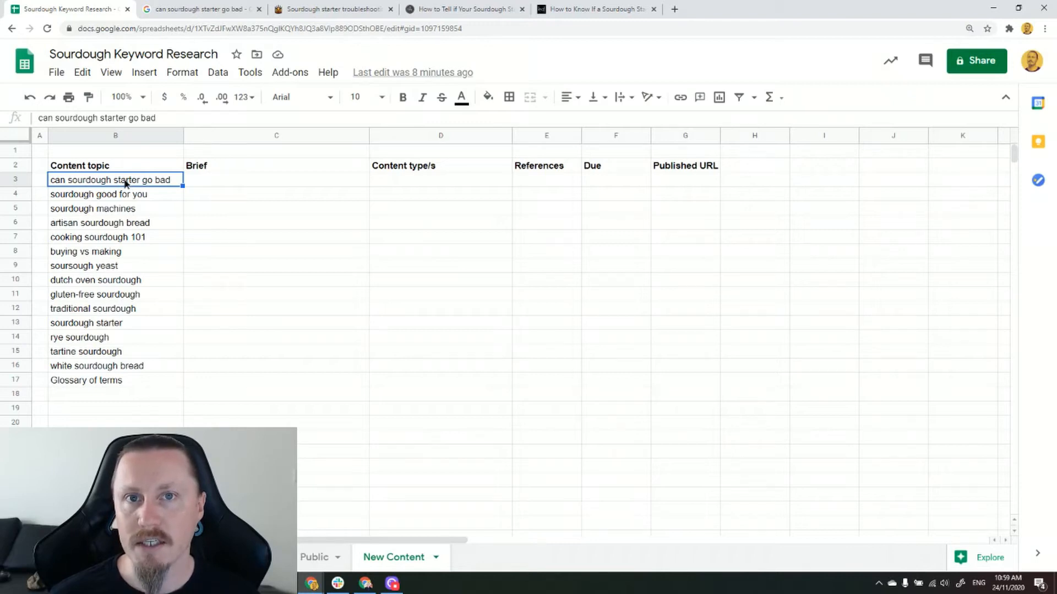
drag(126, 183, 116, 384)
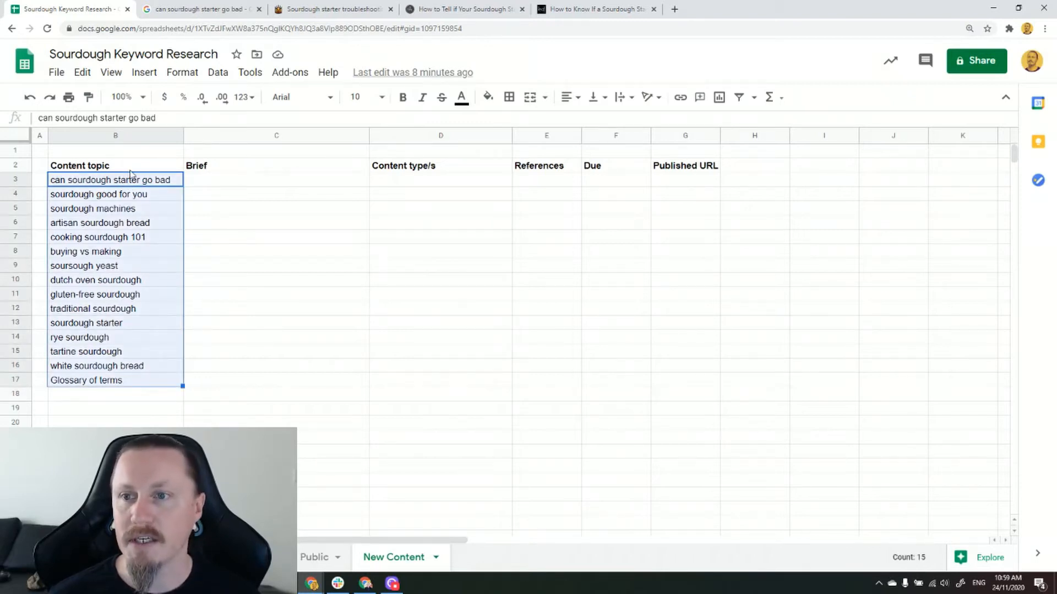
Enter the brief "New content piece discussing if sourdough starter can go bad, how to know, what to do etc" in C3
click(196, 184)
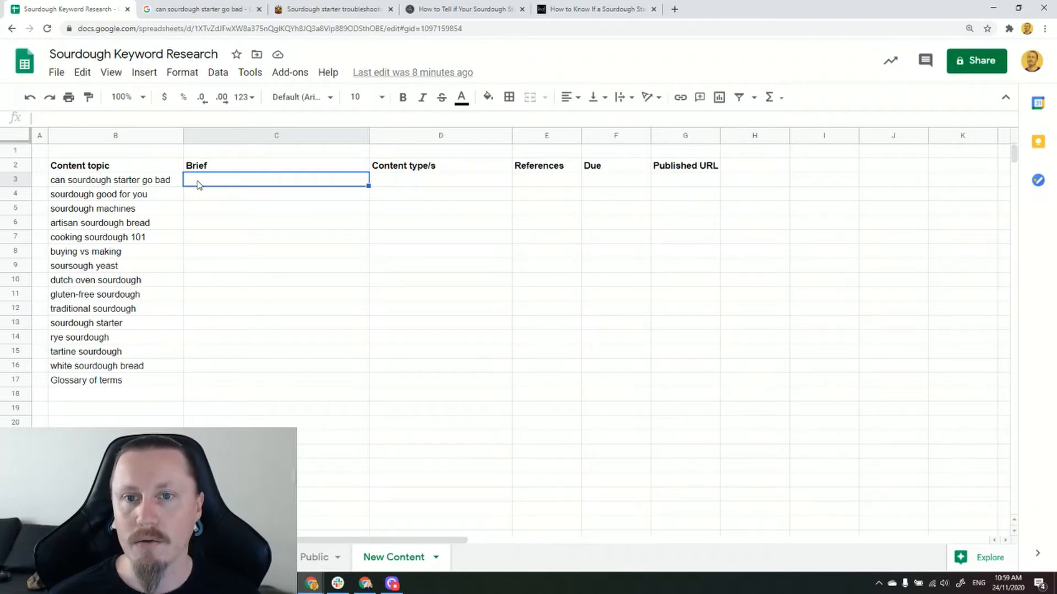
click(81, 185)
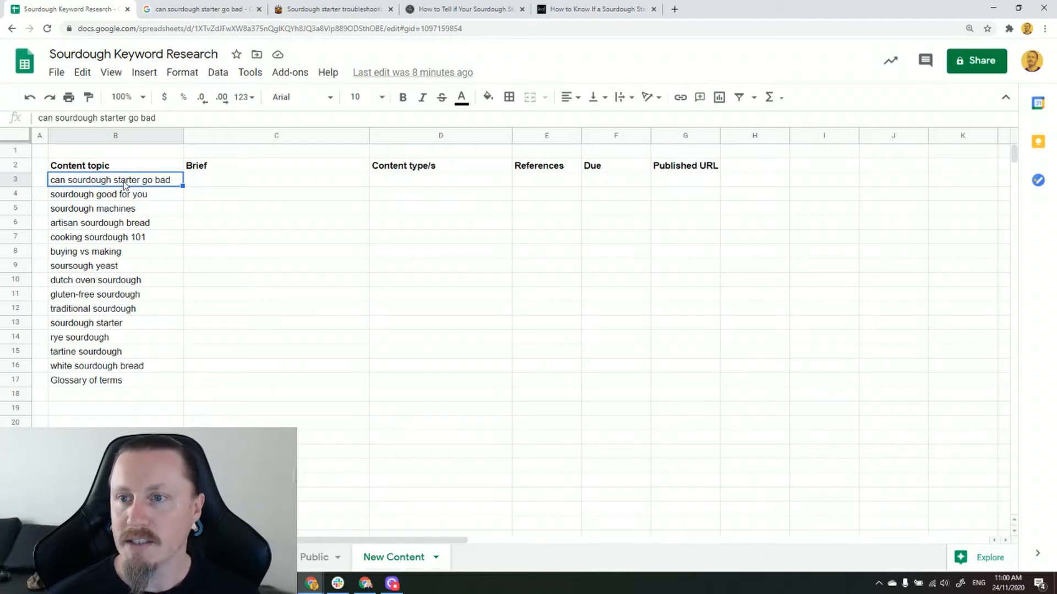
click(208, 183)
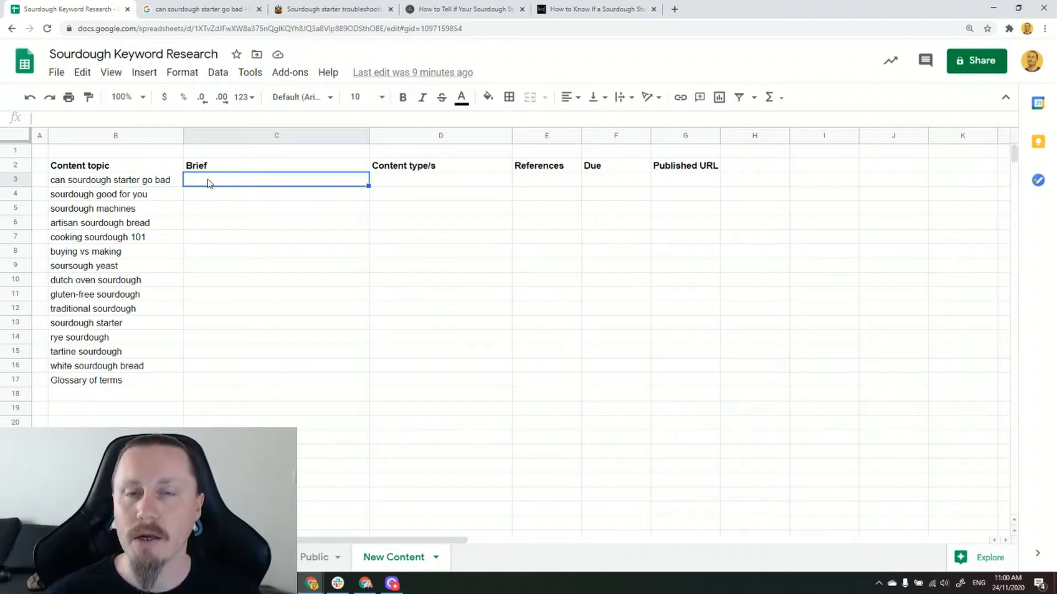
text(New content piece discussing if sourdough starter can go bad, how to know, what to do etc)
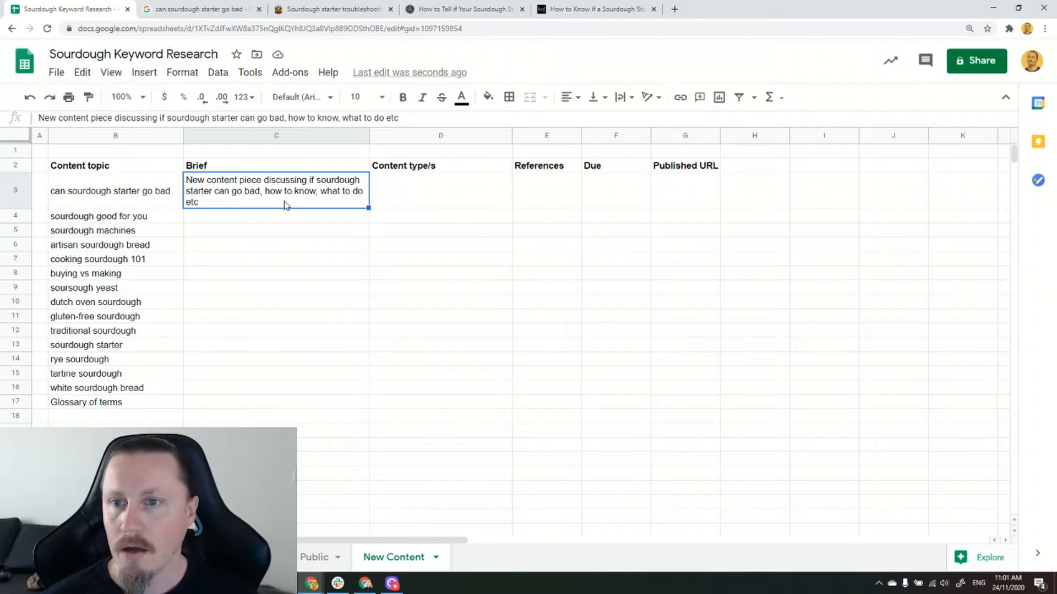
Enter "Video, and blog post" as the content type for the topic "can sourdough starter go bad"
click(405, 206)
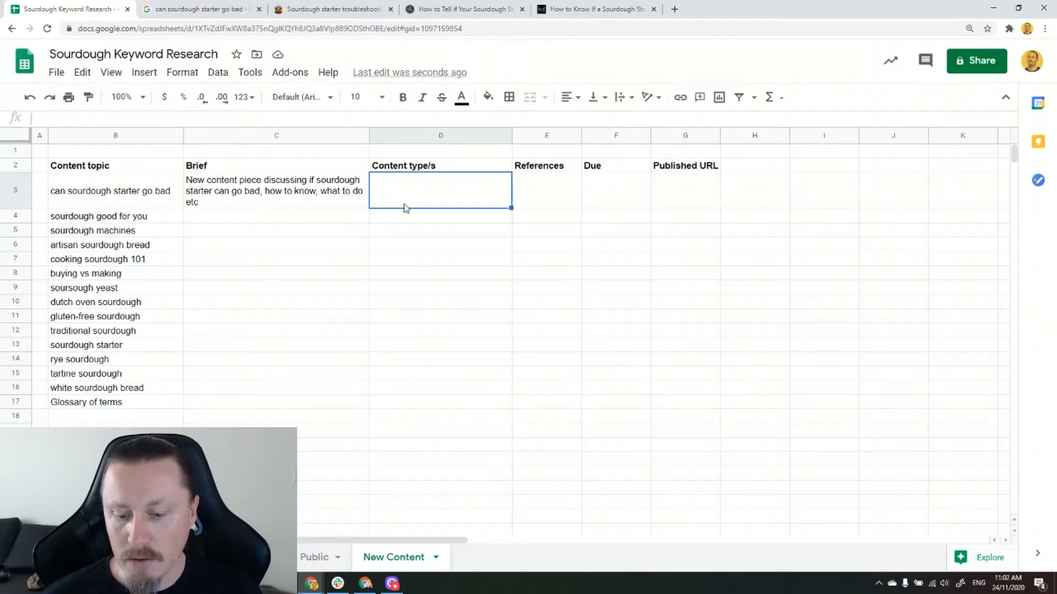
text(Video)
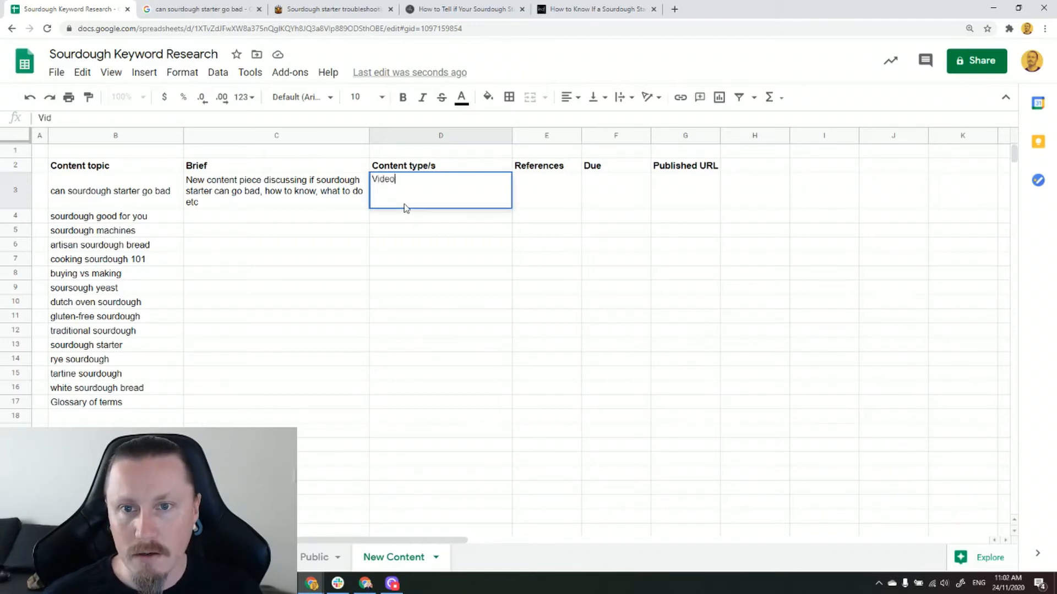
text(, and blo)
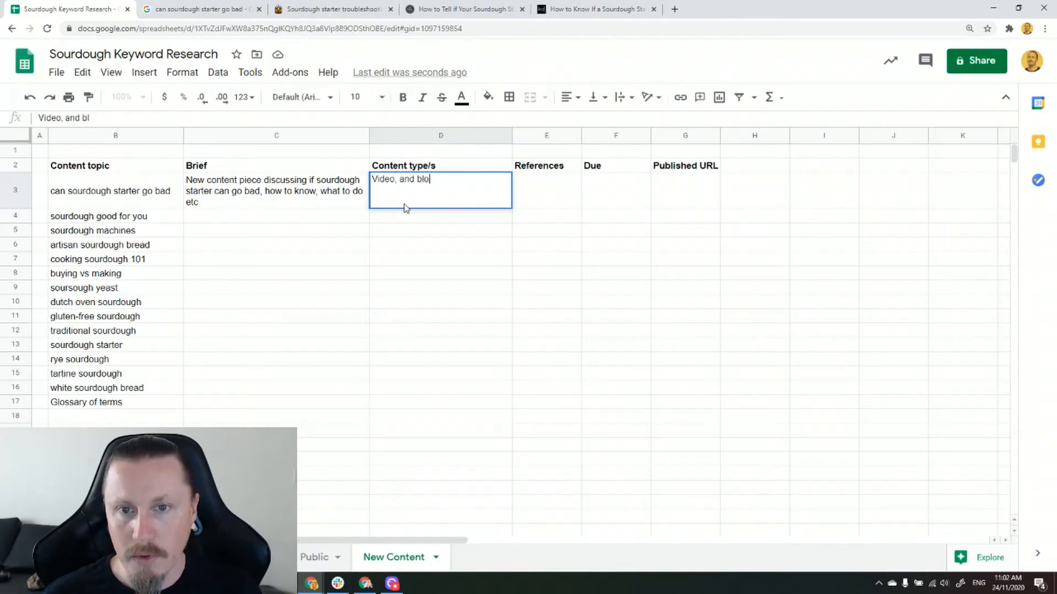
text(g post)
key(Return)
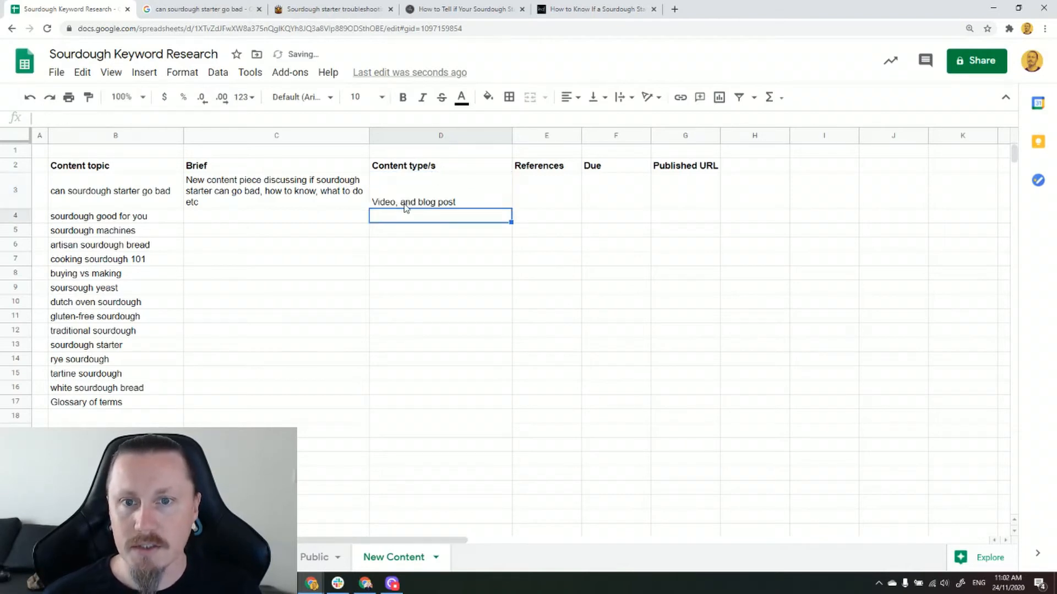
Select the topic's References cell and check the Google results for "can sourdough starter go bad" for possible reference articles
click(529, 191)
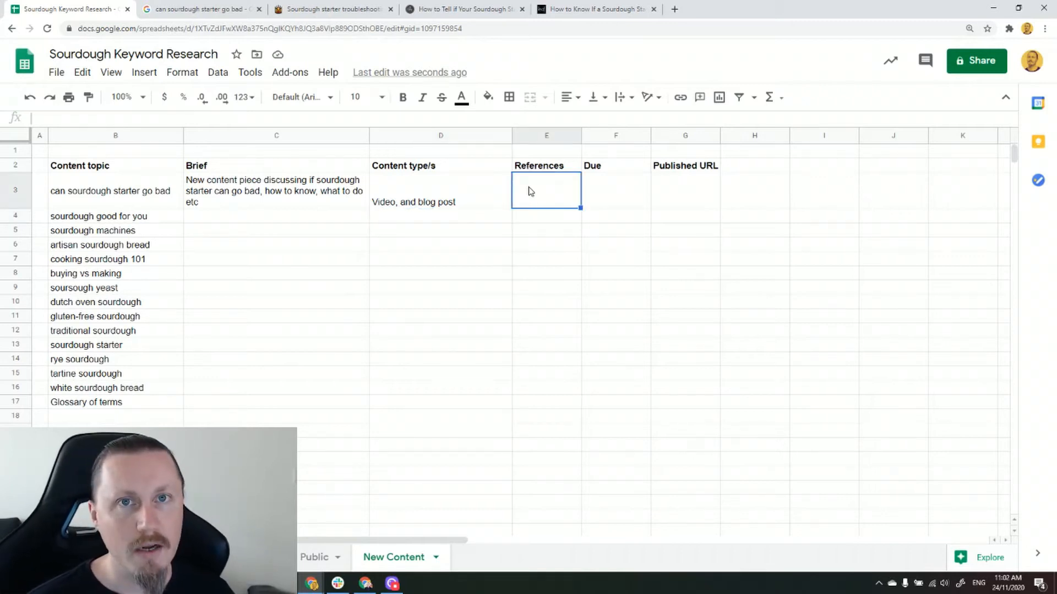
click(202, 6)
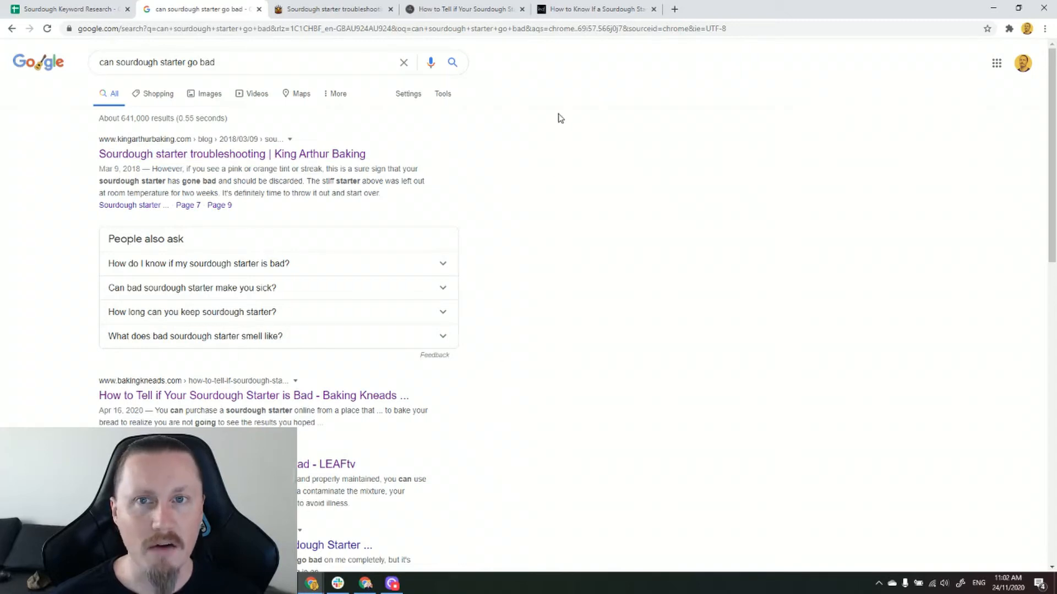
click(353, 12)
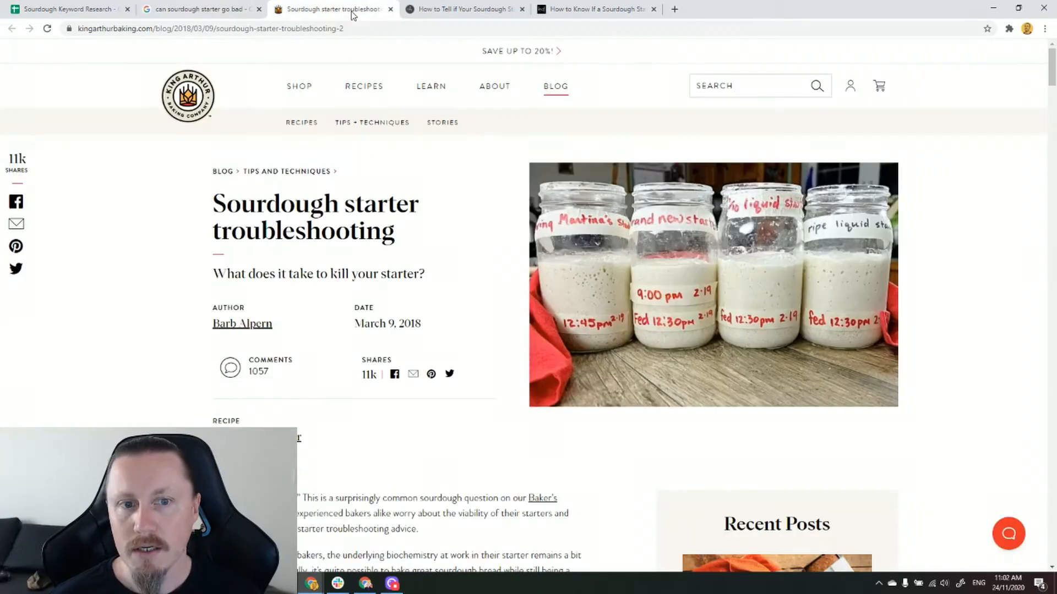
click(198, 9)
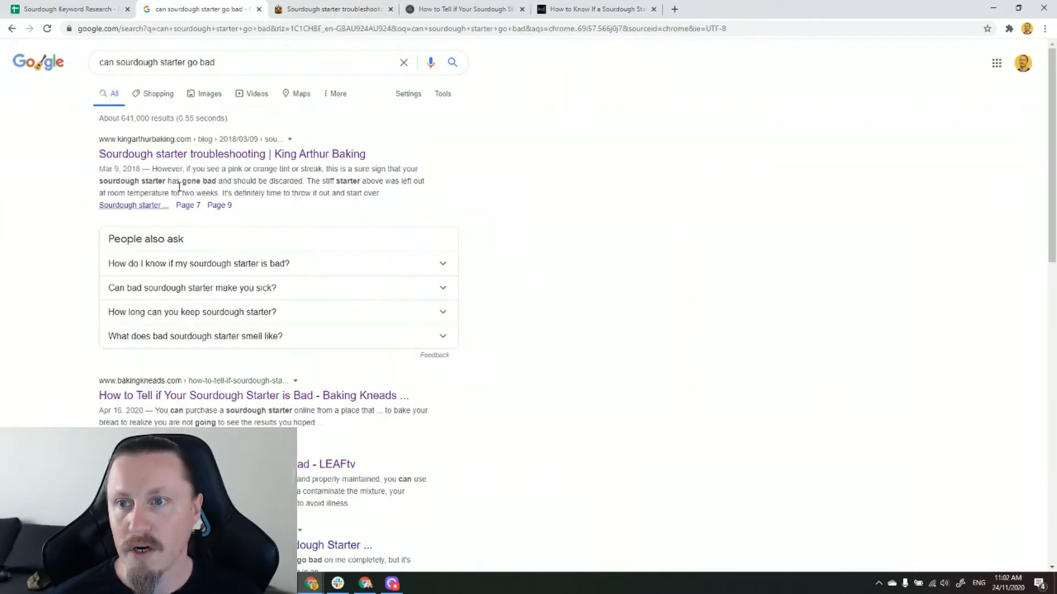
Examine King Arthur Baking's "Sourdough starter troubleshooting" article, from its introduction and section headings to its closing points and tags
key(ctrl+Tab)
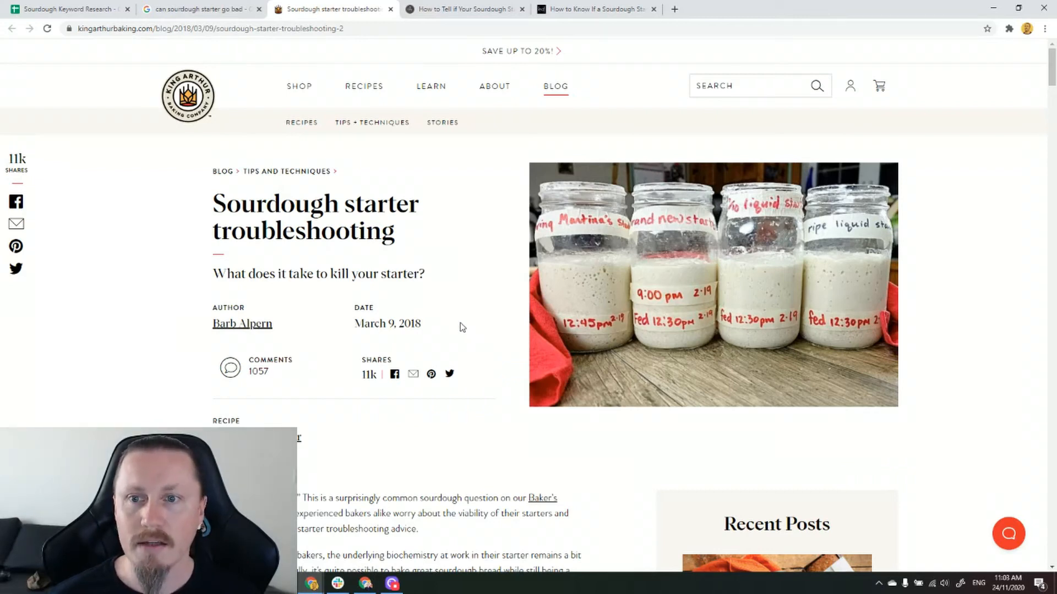
scroll(468, 304, down, 4)
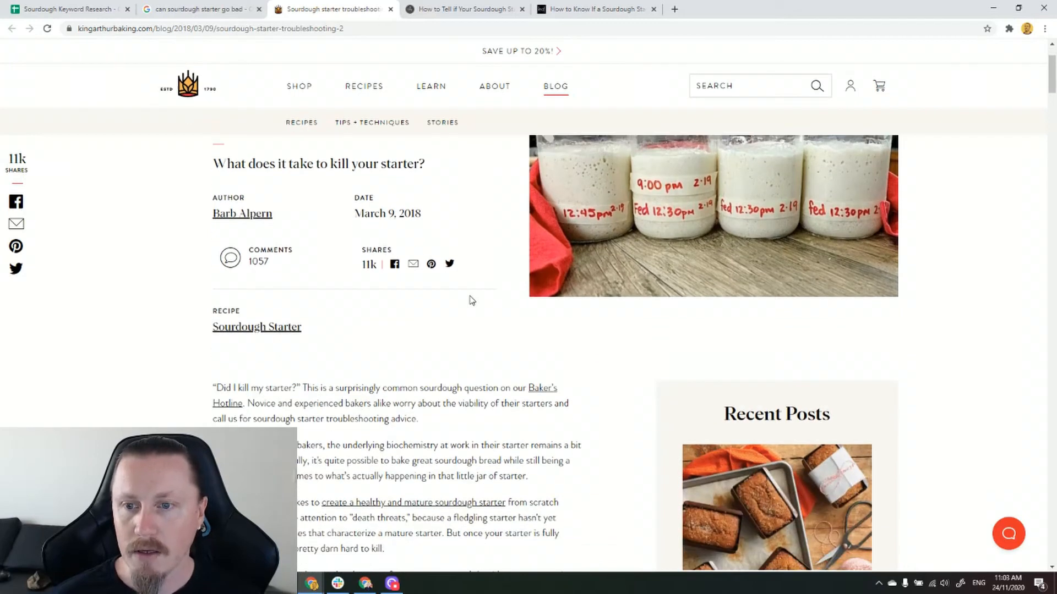
scroll(583, 288, down, 1)
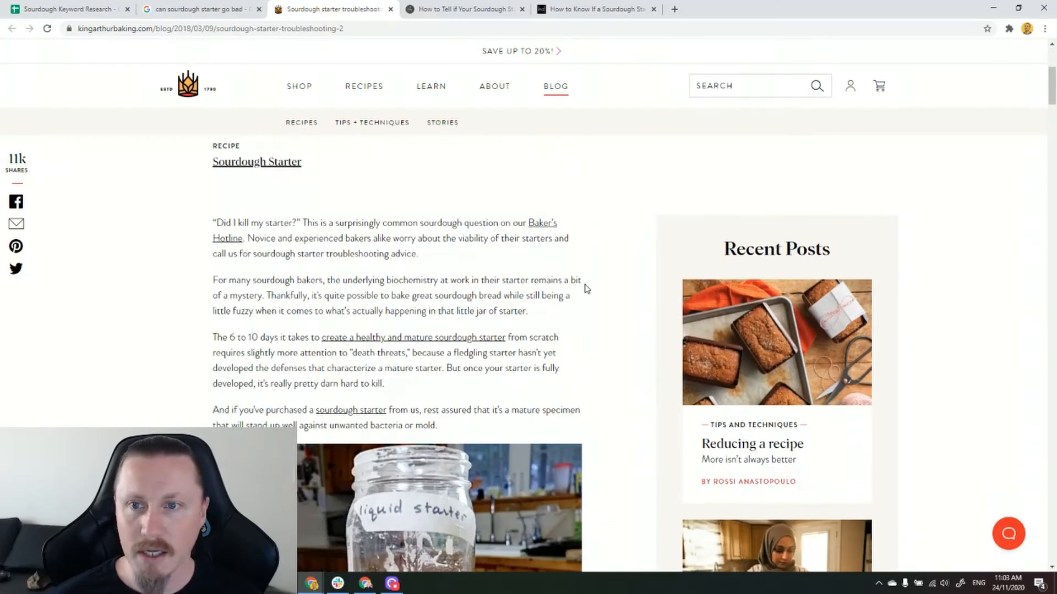
scroll(497, 300, up, 3)
scroll(457, 324, up, 2)
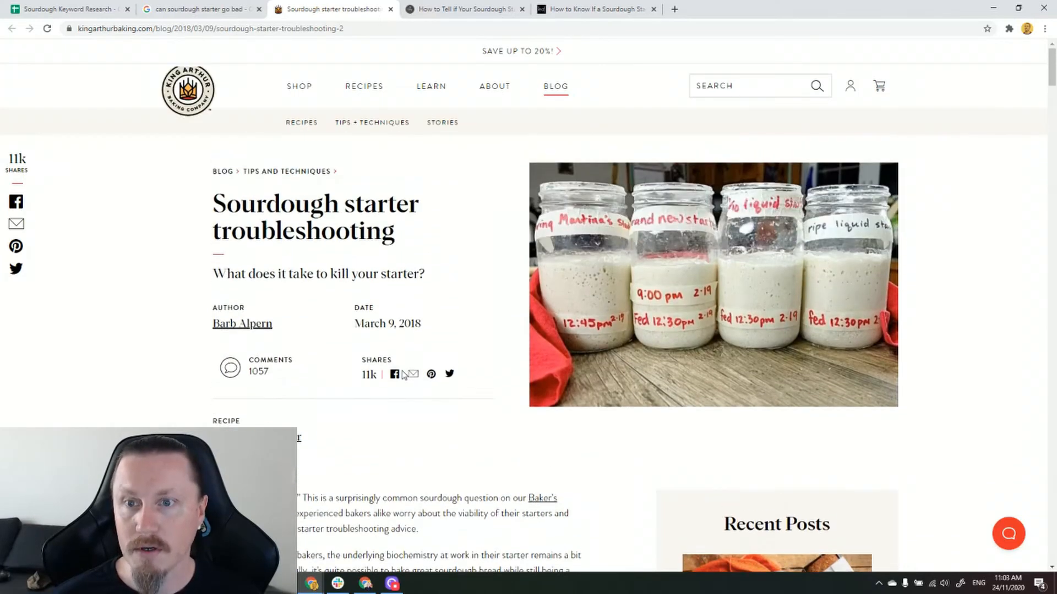
scroll(401, 377, down, 6)
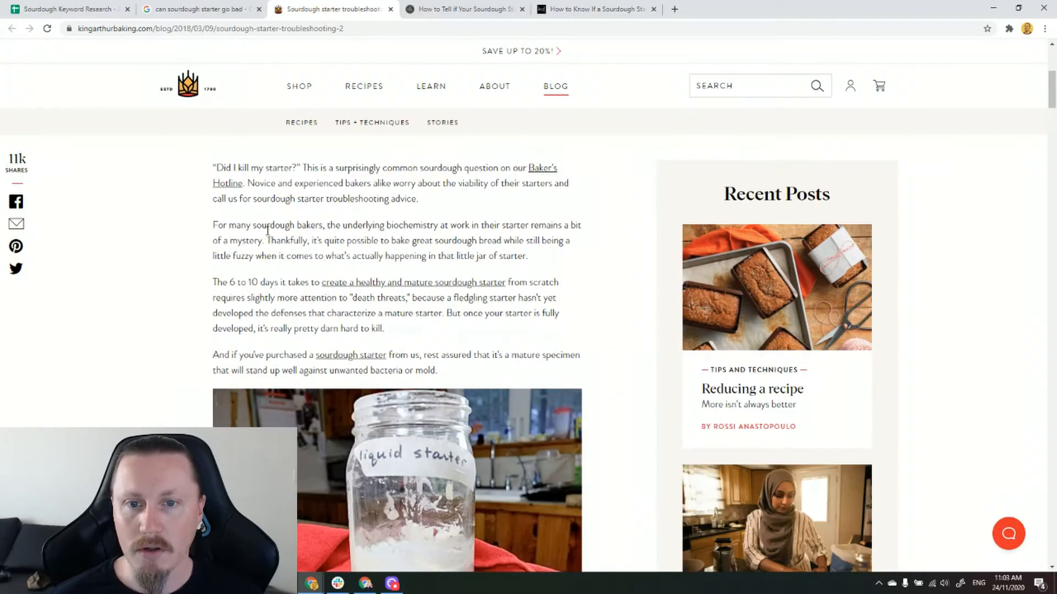
scroll(267, 230, down, 10)
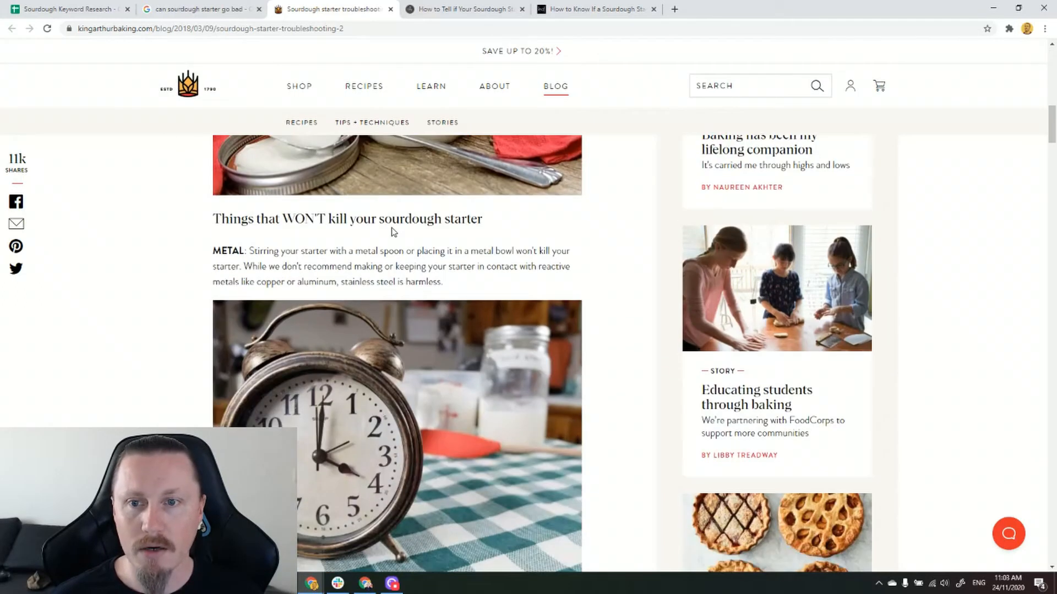
scroll(394, 231, down, 9)
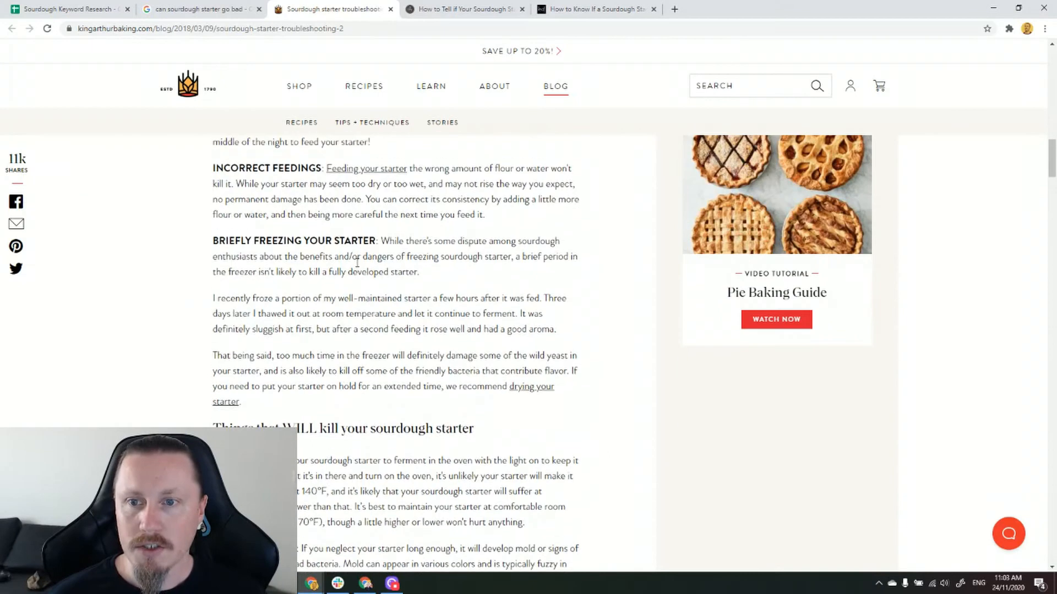
scroll(337, 302, up, 4)
scroll(337, 302, down, 8)
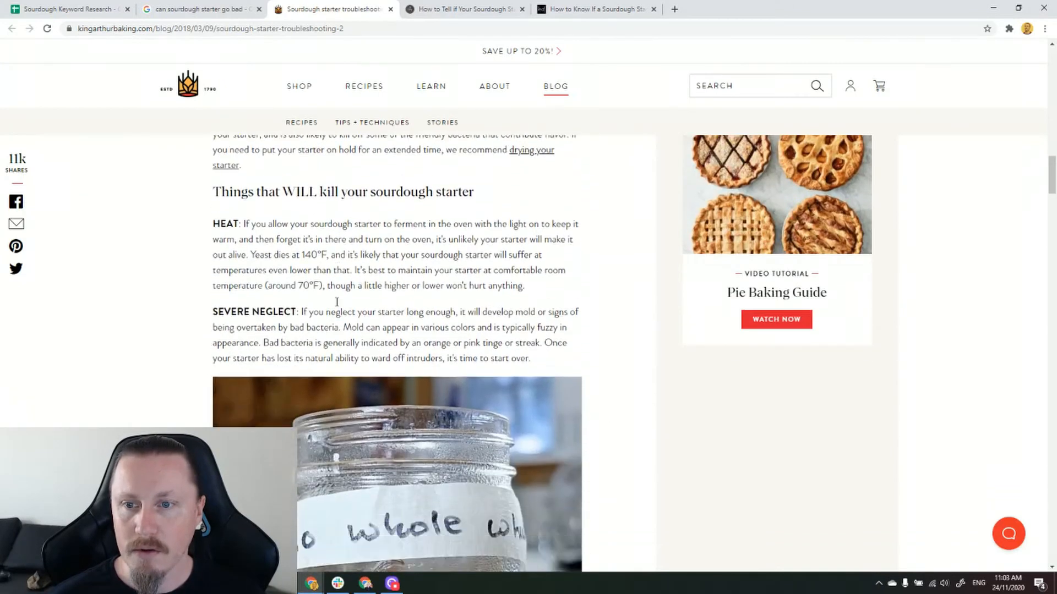
scroll(337, 301, down, 8)
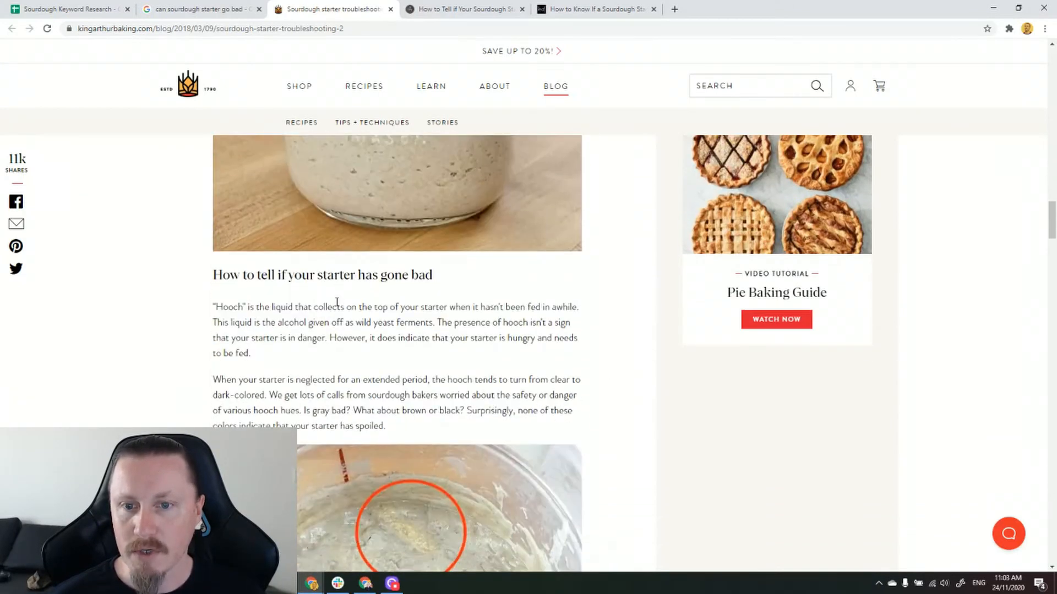
scroll(337, 302, down, 3)
scroll(444, 338, down, 8)
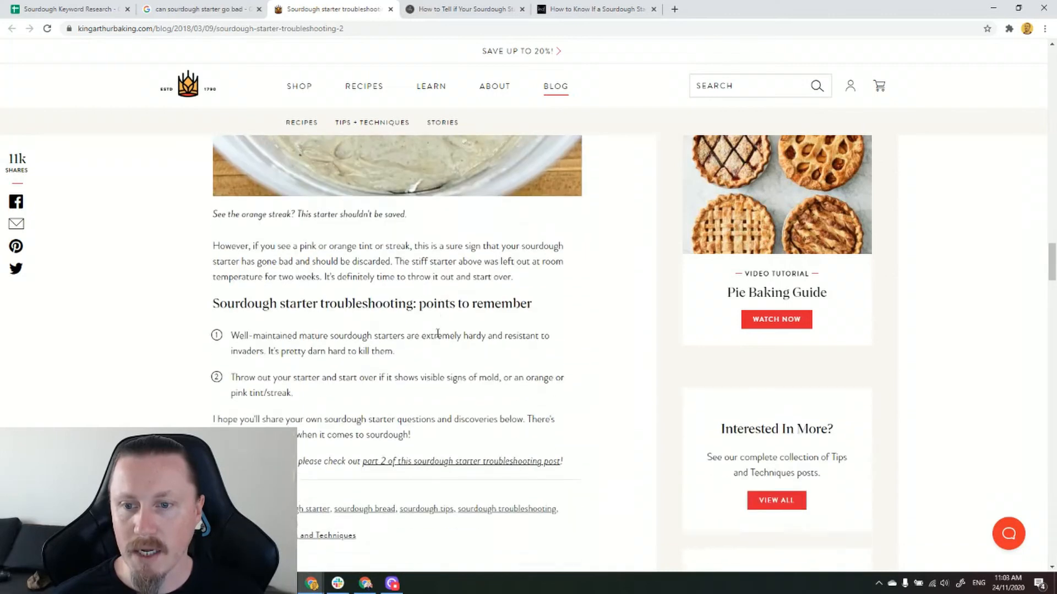
scroll(353, 330, down, 3)
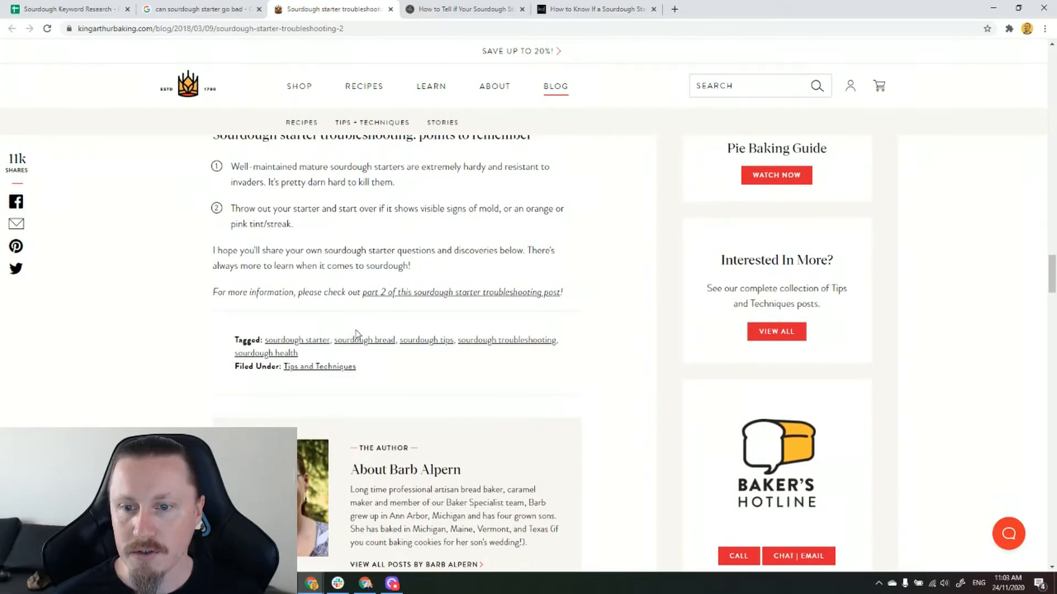
scroll(453, 330, down, 2)
scroll(453, 329, up, 15)
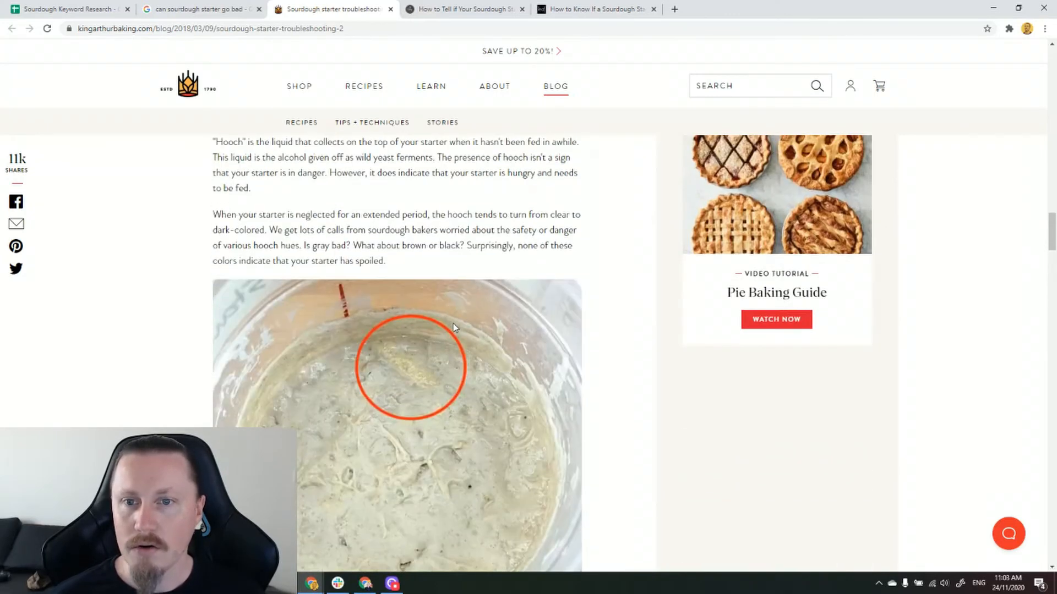
scroll(453, 329, up, 10)
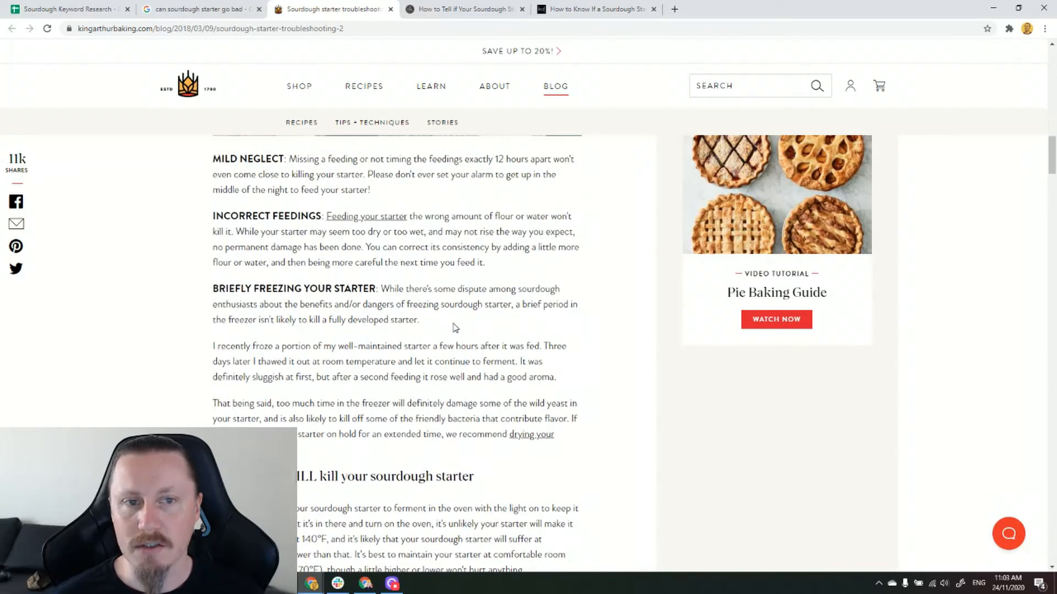
scroll(454, 327, up, 12)
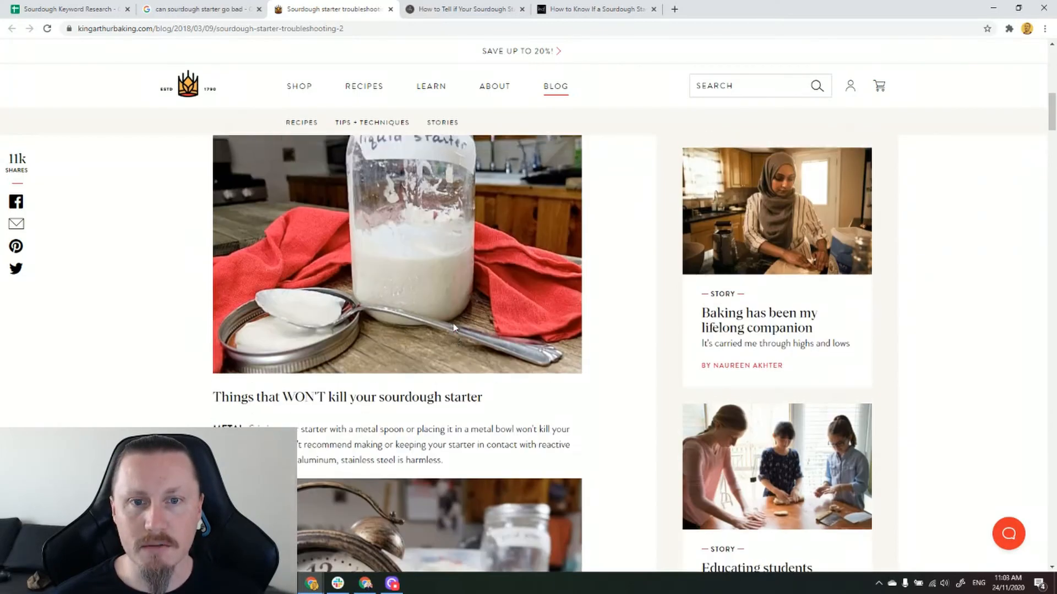
scroll(455, 329, up, 4)
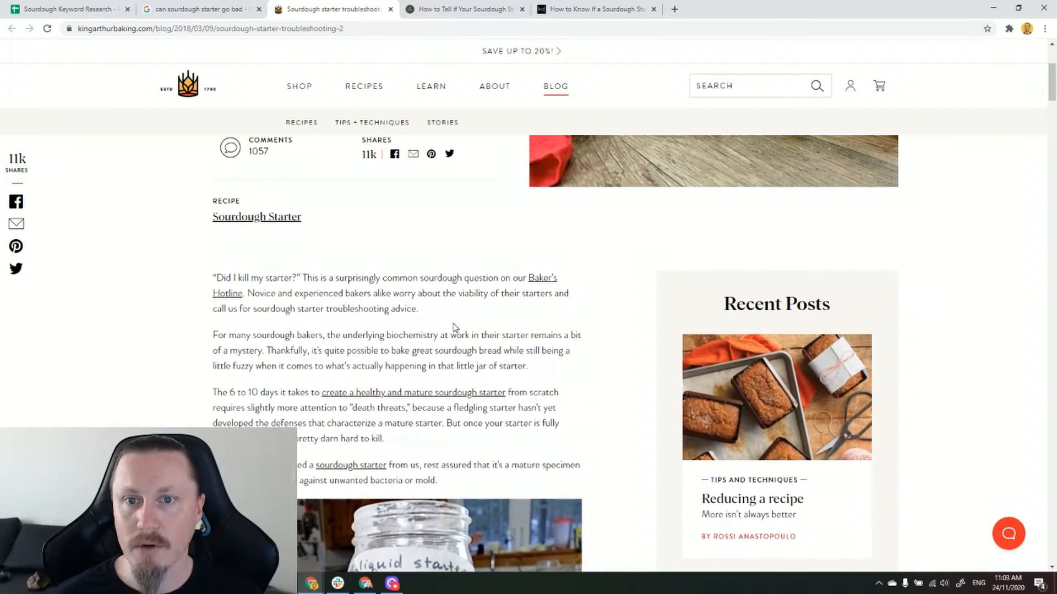
scroll(454, 329, up, 2)
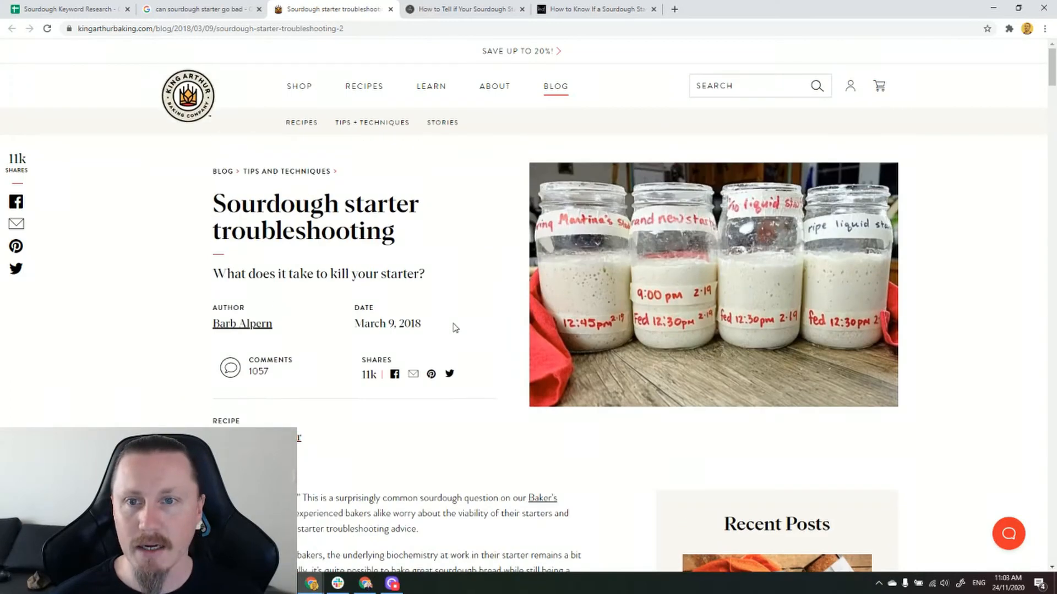
Examine Baking Kneads' article on telling if a sourdough starter is bad, from its opening to the related posts
click(445, 10)
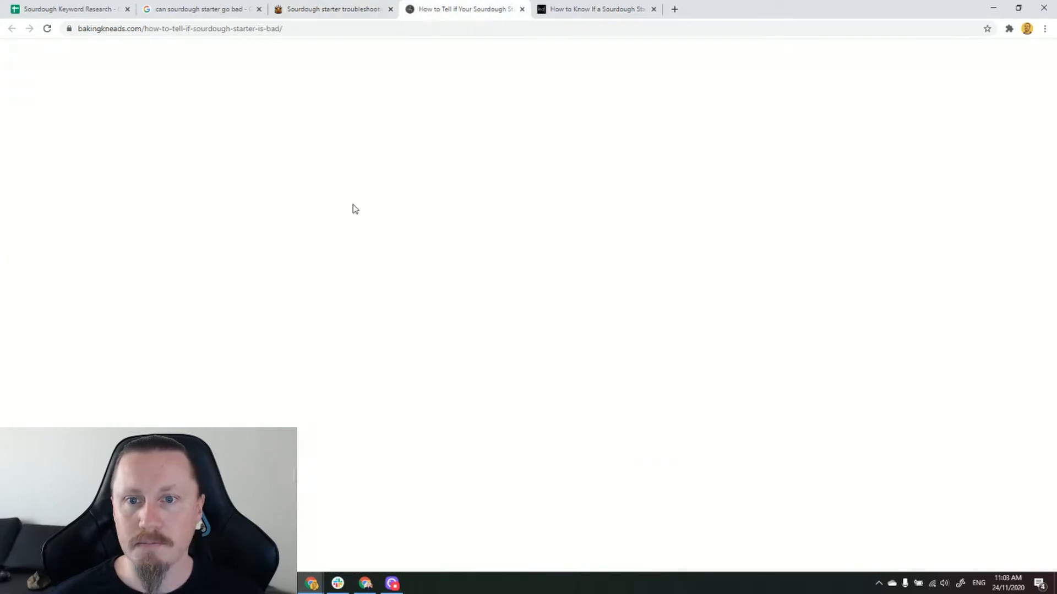
scroll(560, 204, down, 9)
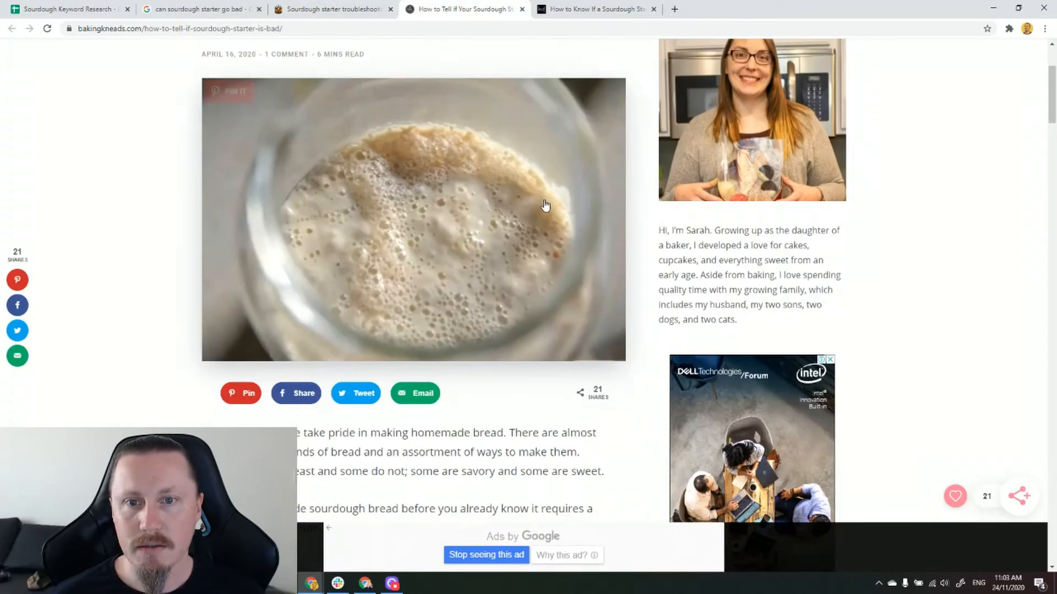
scroll(484, 232, down, 12)
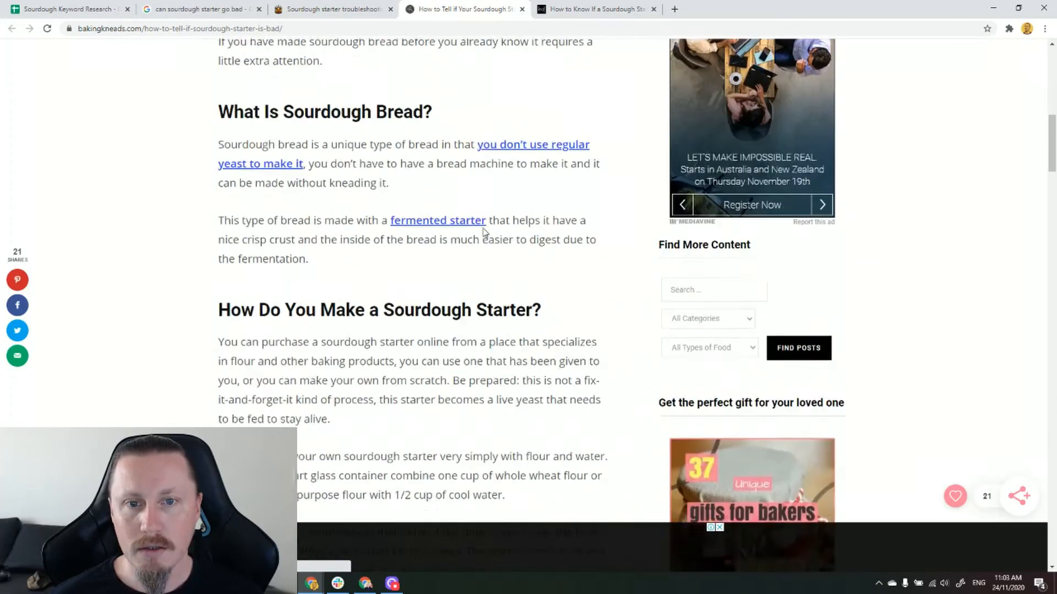
scroll(485, 232, down, 15)
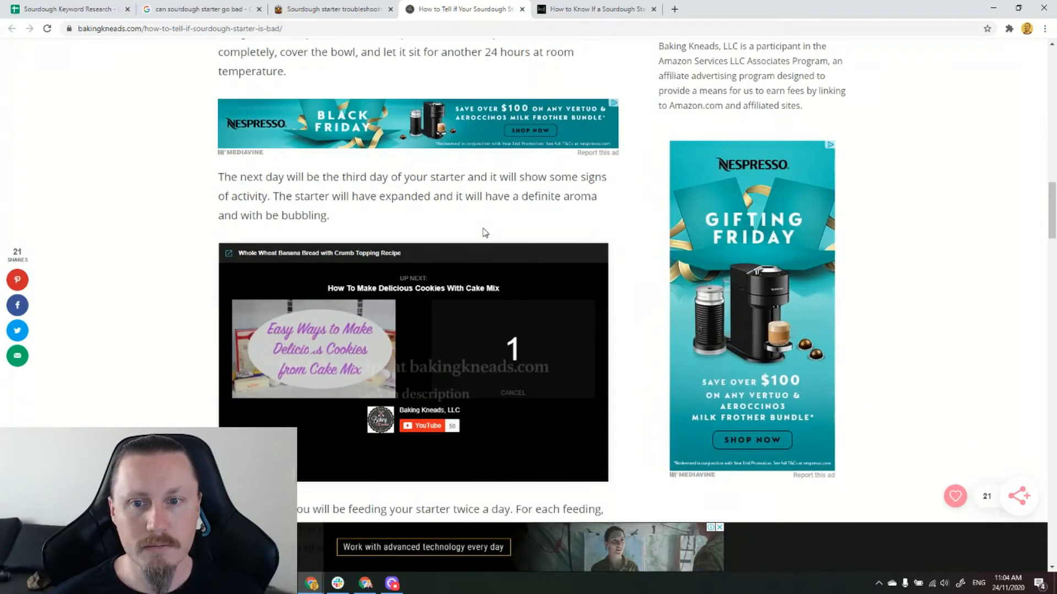
scroll(484, 228, down, 19)
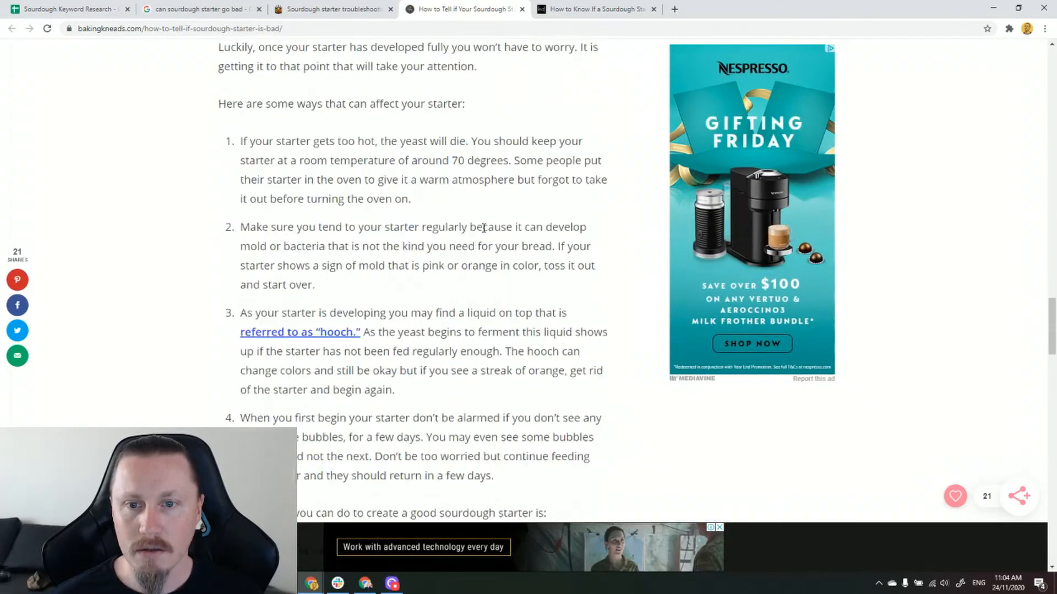
scroll(485, 233, down, 3)
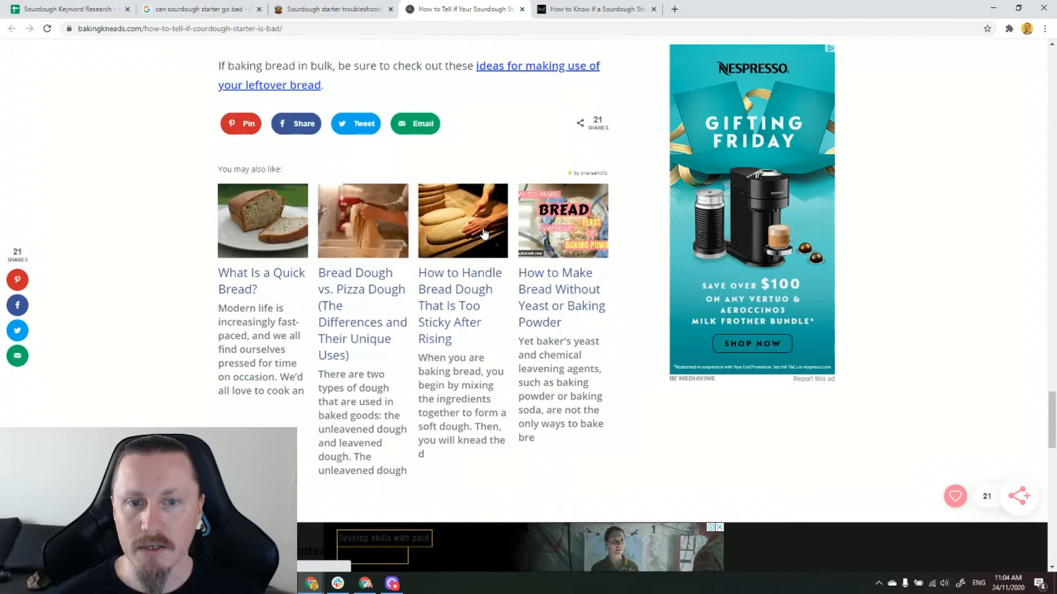
scroll(483, 233, up, 20)
scroll(483, 230, up, 10)
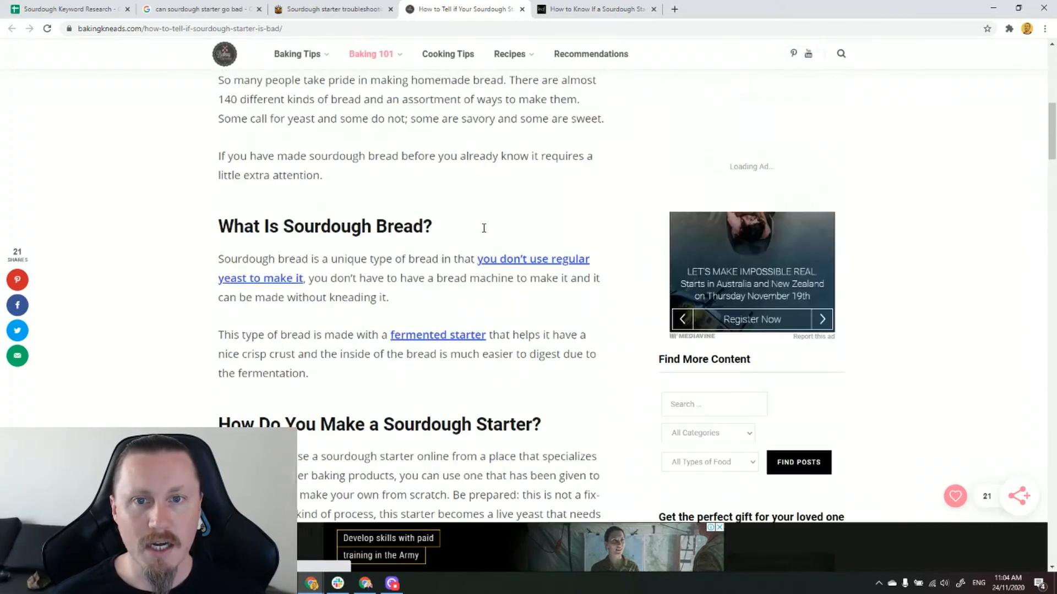
Examine Leaf's "How to Know If a Sourdough Starter Is Bad" article, from its introduction through the care advice to its references
click(594, 12)
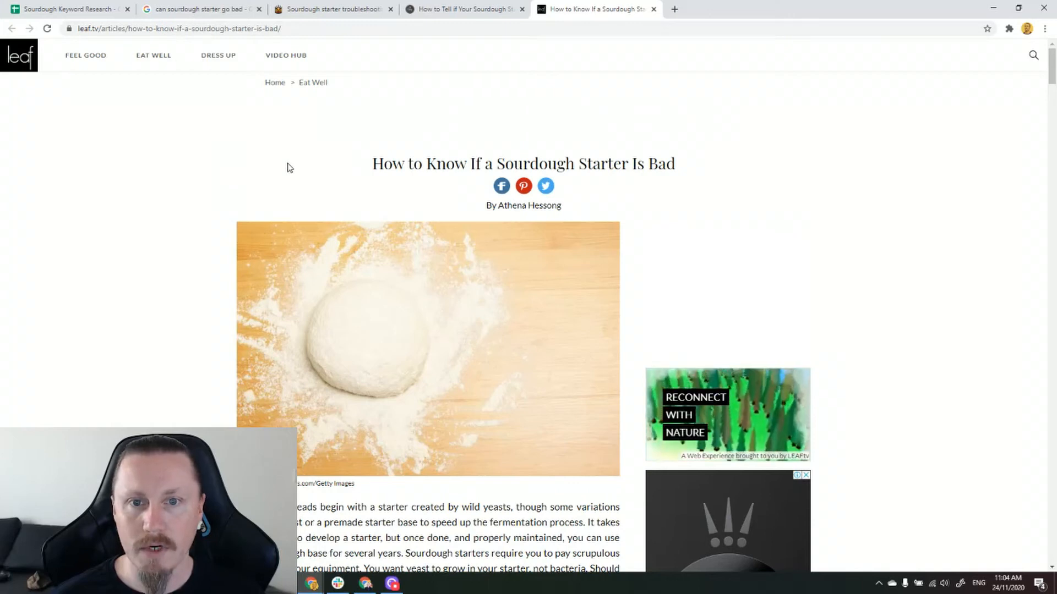
scroll(289, 165, down, 3)
scroll(289, 165, up, 3)
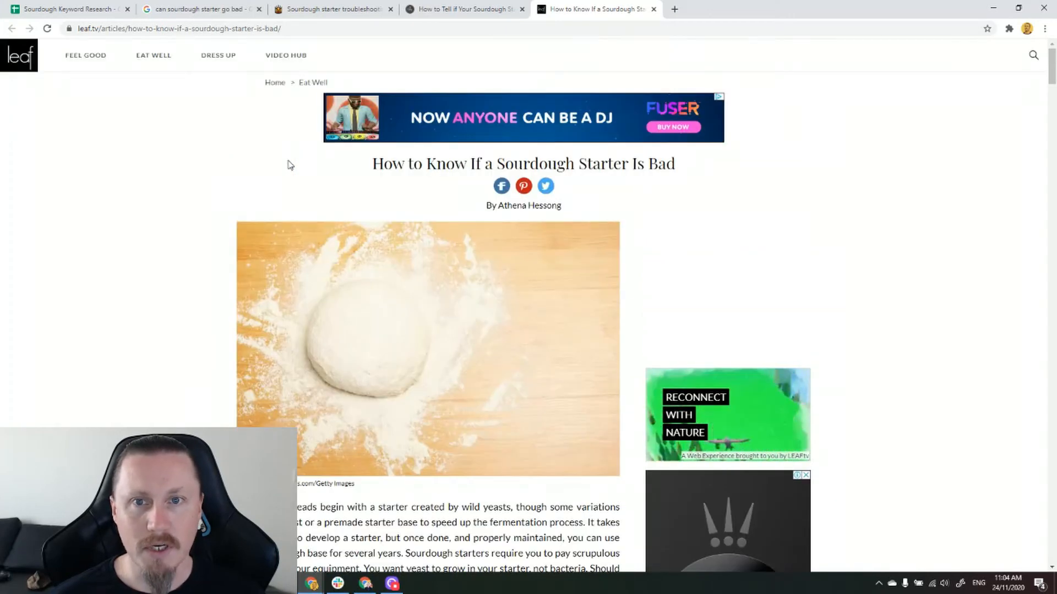
scroll(289, 165, down, 9)
scroll(222, 197, down, 8)
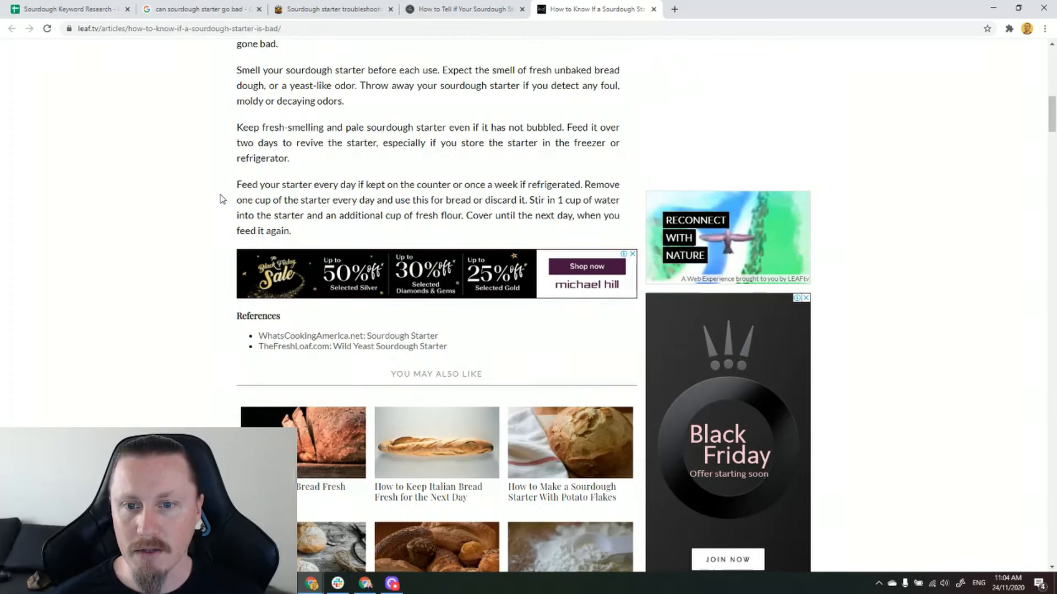
scroll(223, 196, up, 12)
scroll(221, 197, up, 4)
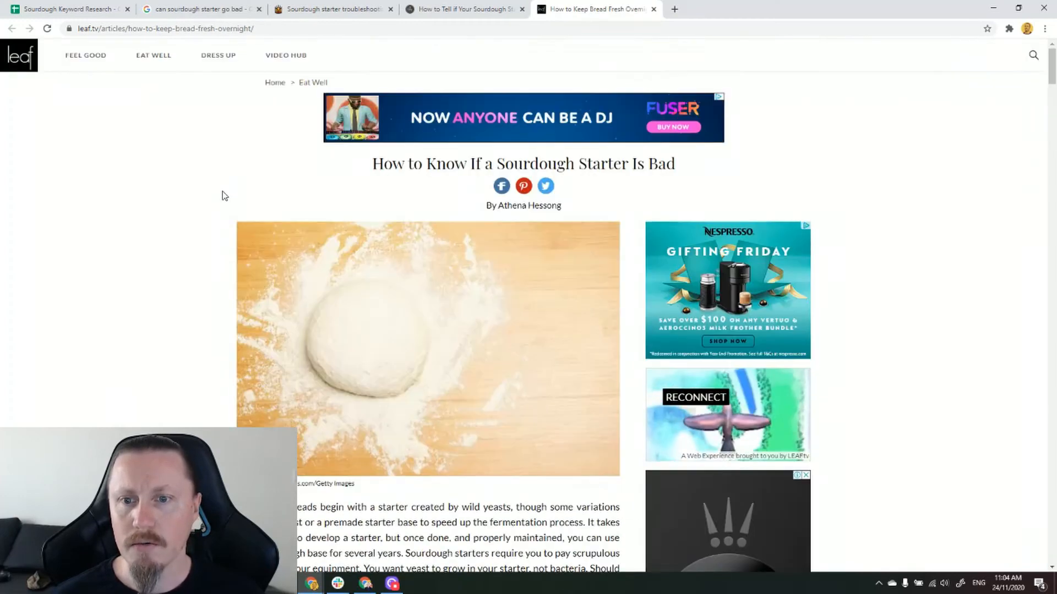
scroll(221, 197, down, 12)
scroll(423, 204, up, 12)
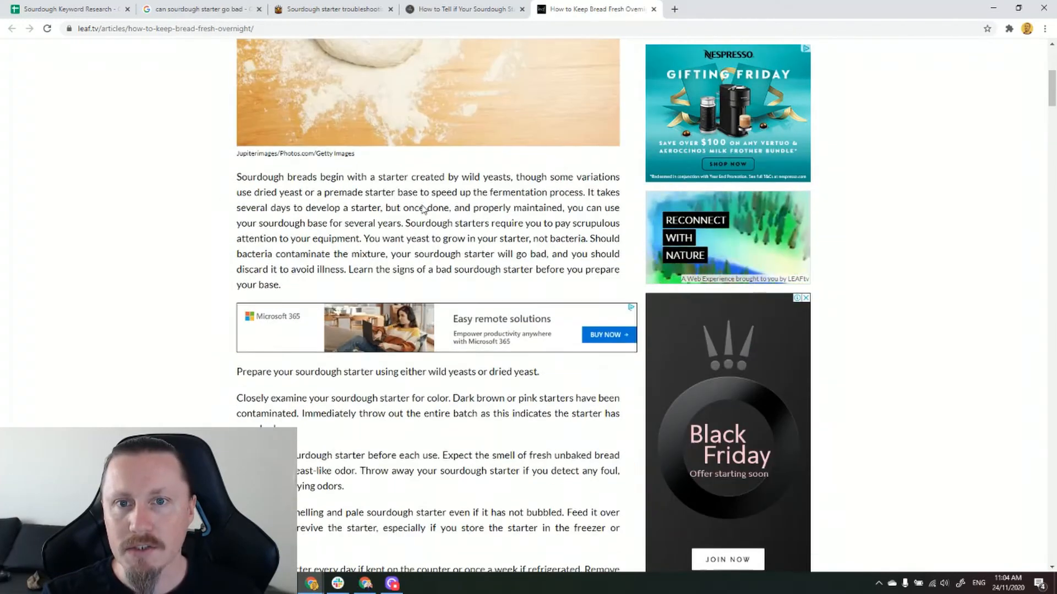
scroll(427, 189, down, 6)
scroll(426, 189, down, 5)
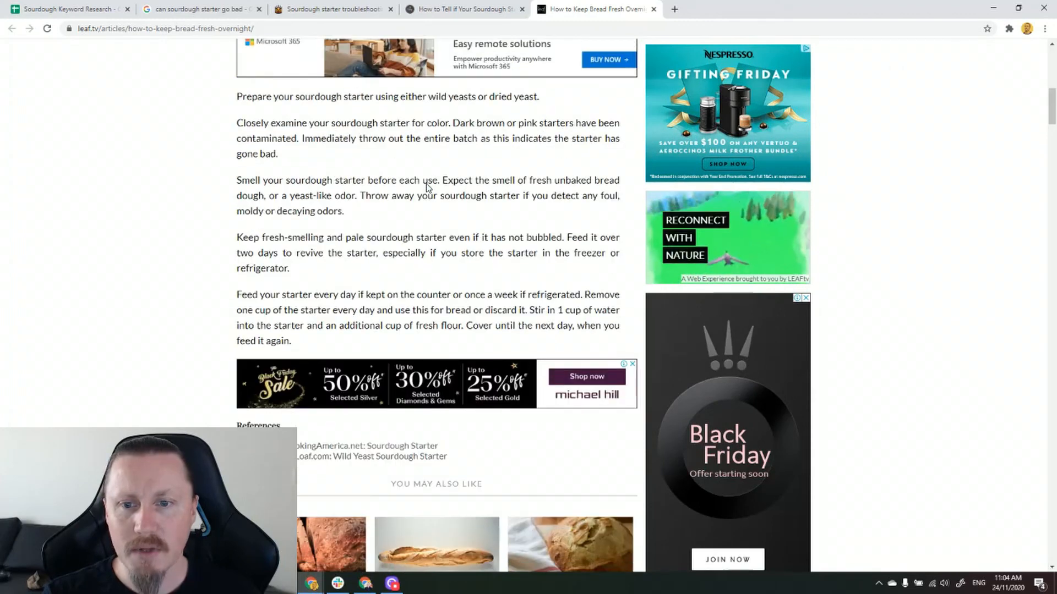
scroll(427, 189, up, 11)
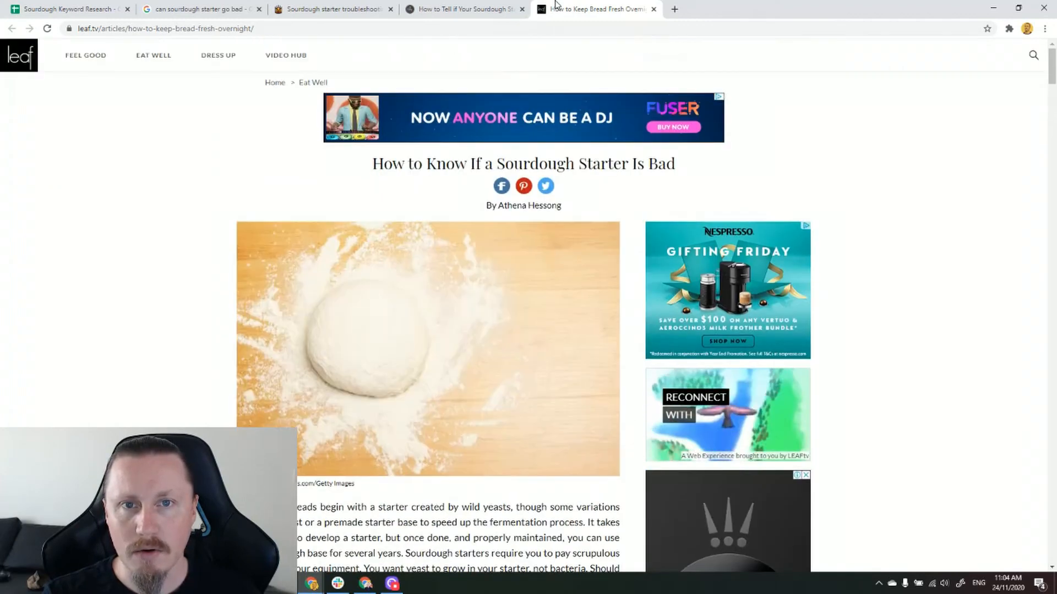
Compare the section headings and advice in the Baking Kneads article with those in King Arthur Baking's "Sourdough starter troubleshooting" article
click(478, 8)
scroll(498, 166, down, 7)
scroll(497, 169, down, 20)
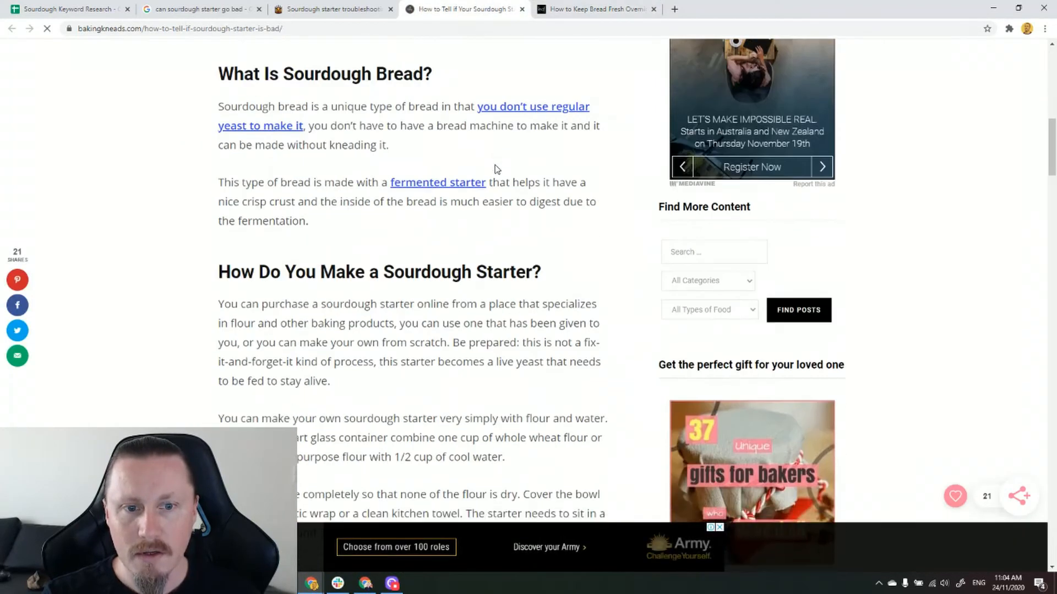
scroll(497, 165, down, 6)
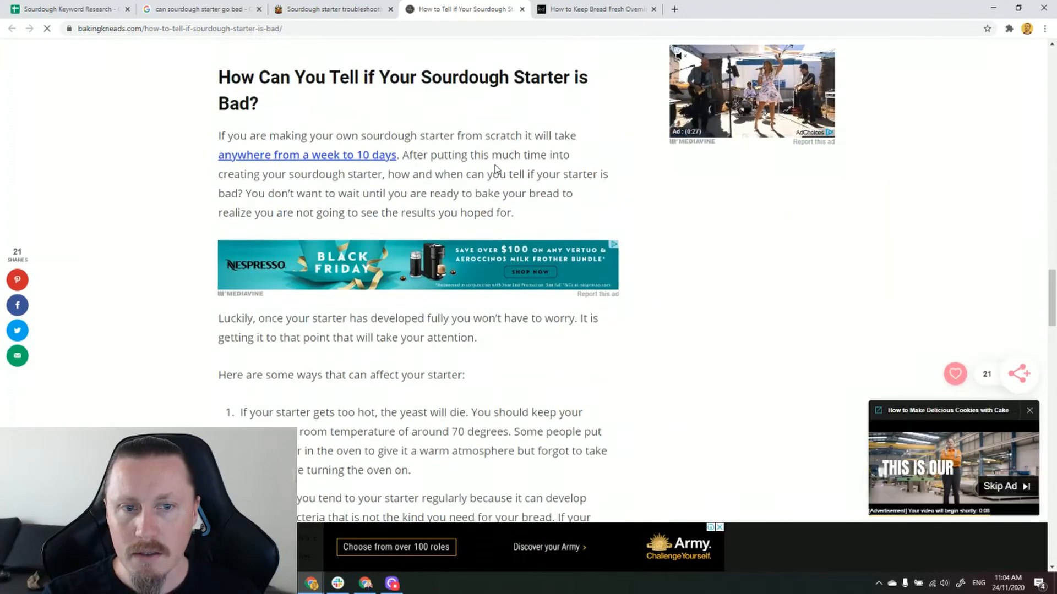
key(ctrl+shift+Tab)
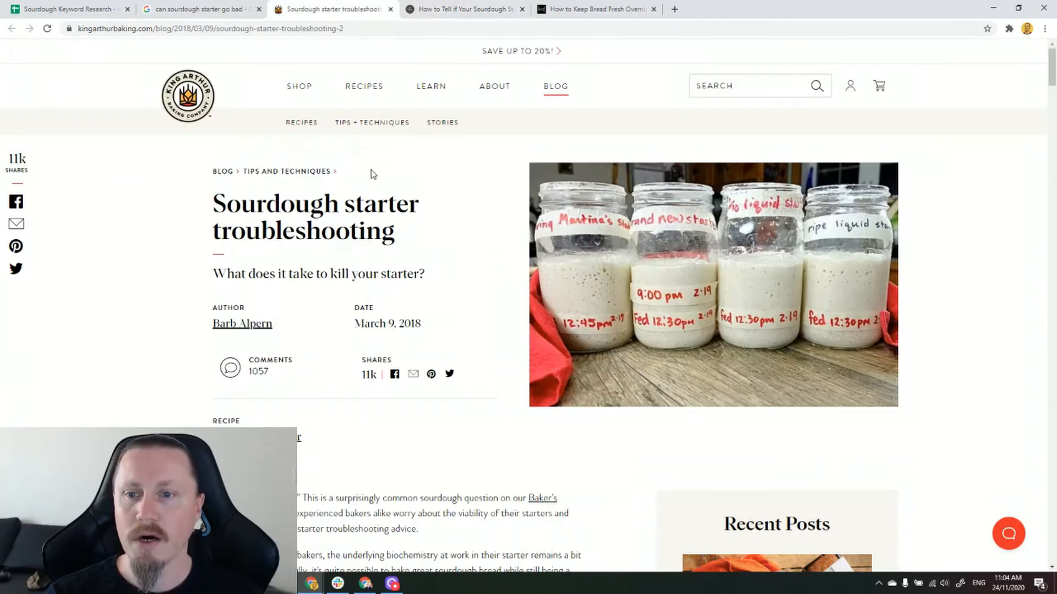
scroll(387, 185, down, 6)
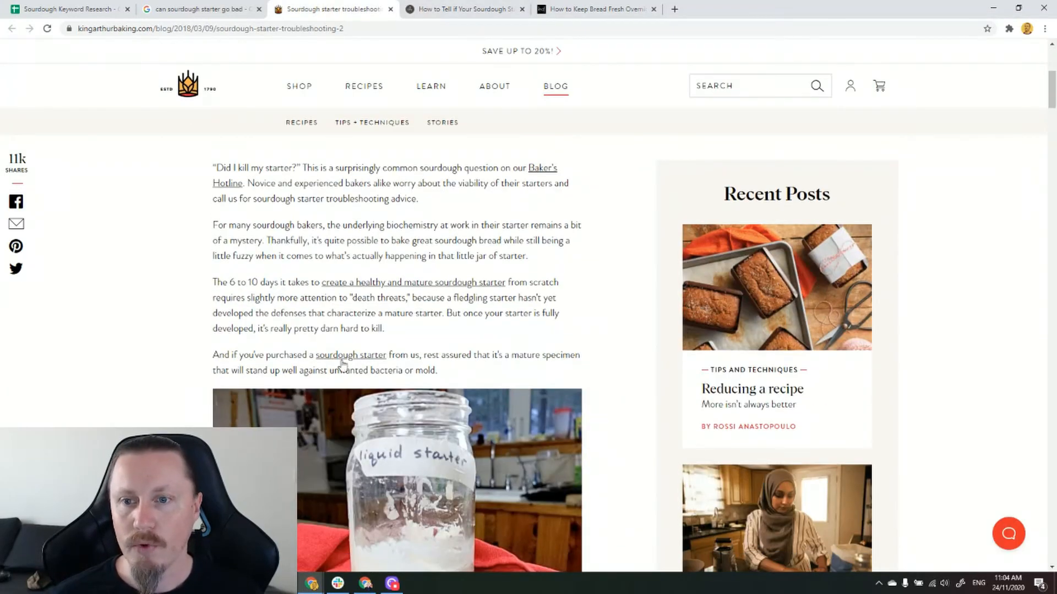
scroll(478, 375, down, 4)
scroll(471, 364, down, 5)
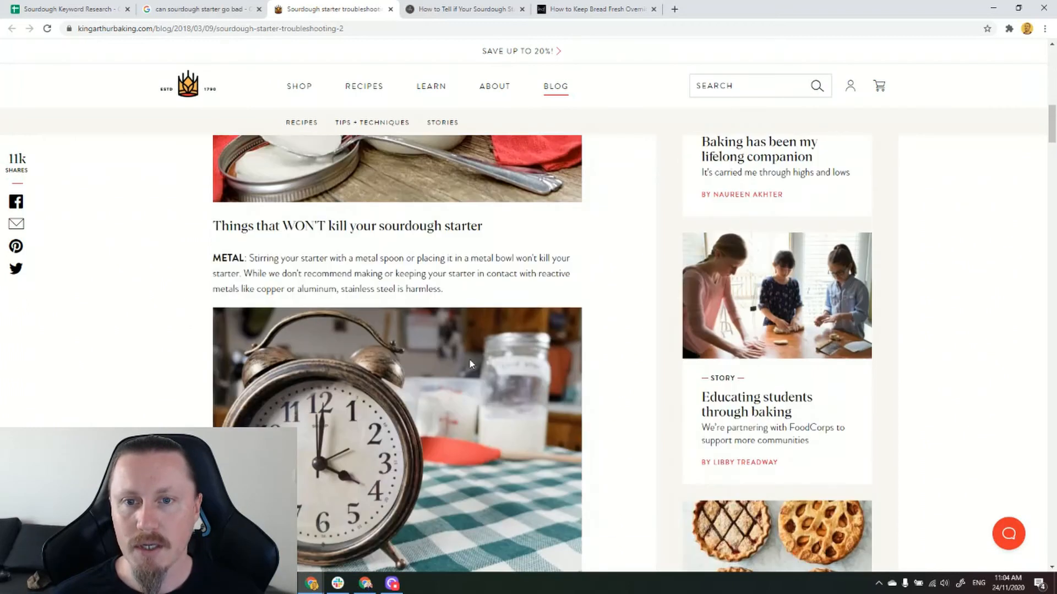
Copy the King Arthur Baking article's URL into the References cell E3 for the topic "can sourdough starter go bad"
key(ctrl+Tab)
scroll(419, 190, up, 20)
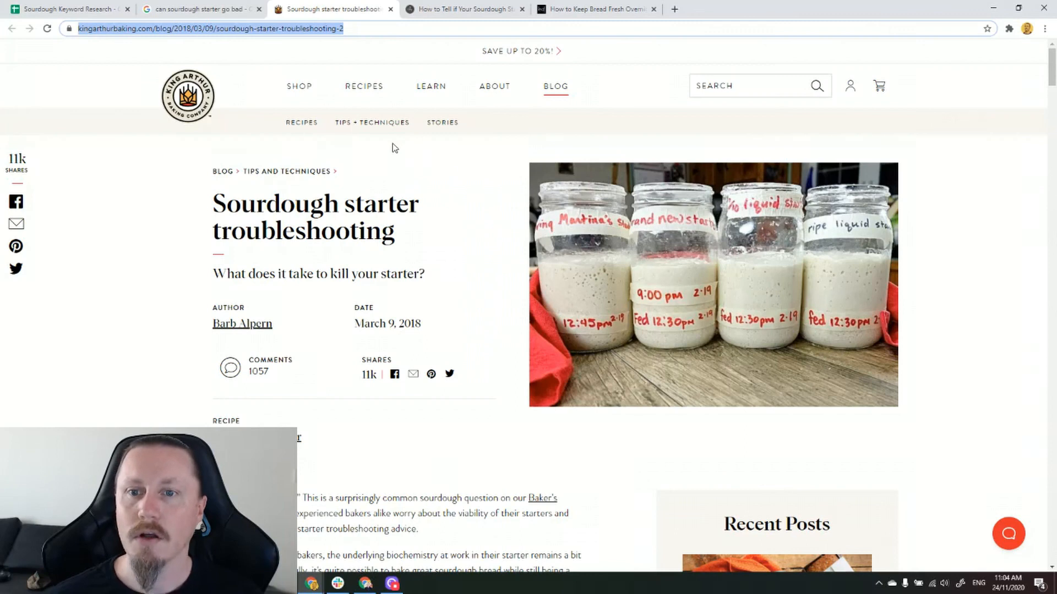
click(110, 6)
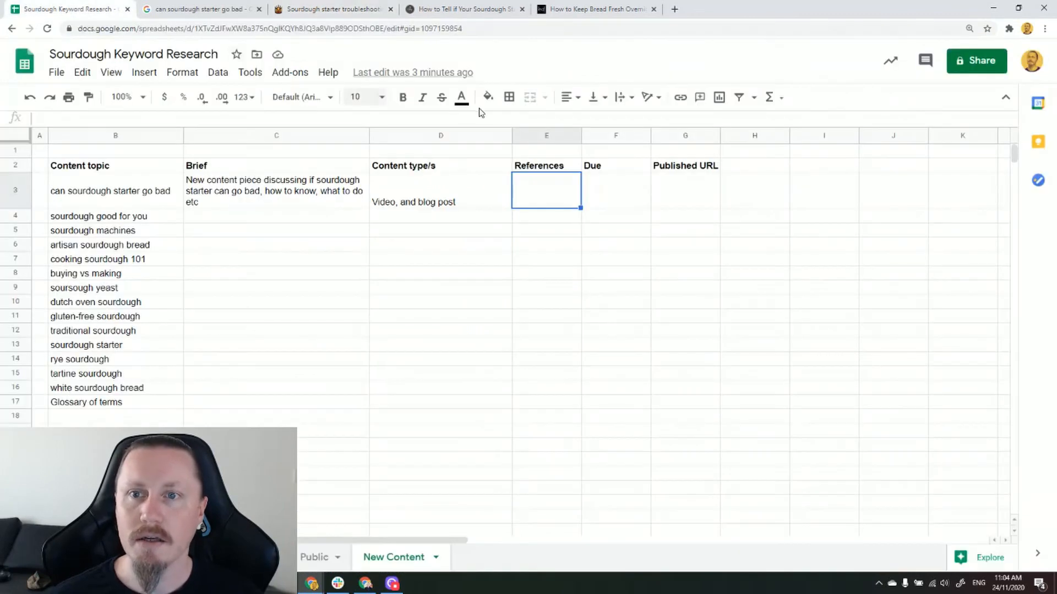
right_click(545, 195)
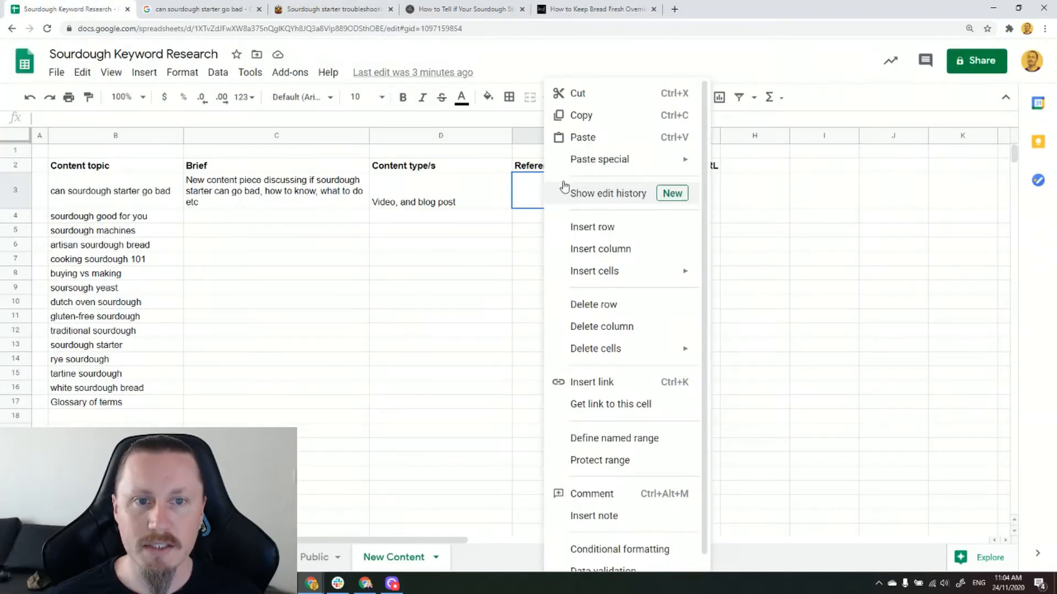
click(578, 135)
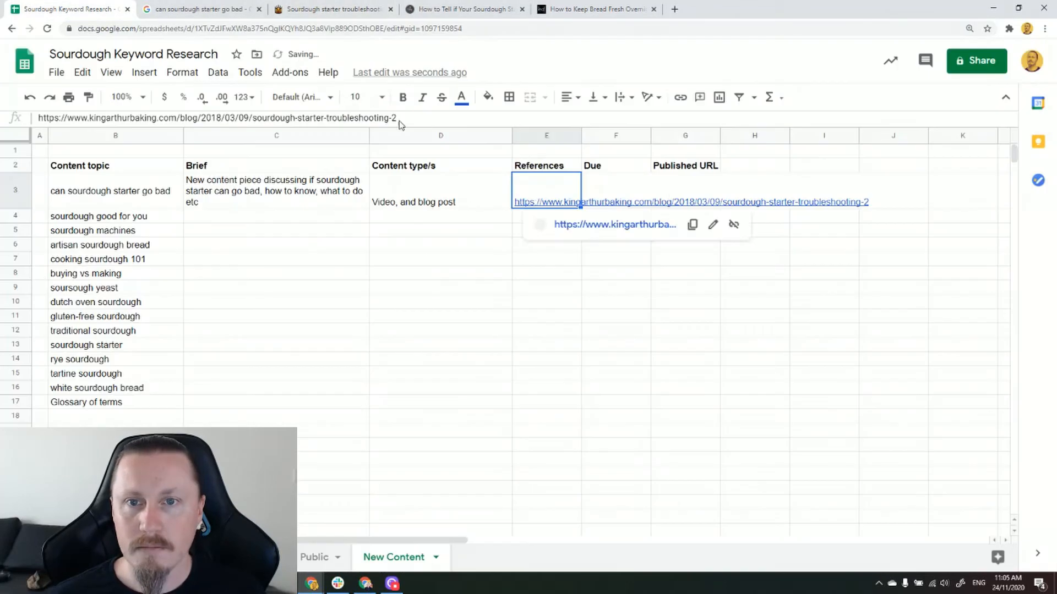
click(400, 118)
click(549, 234)
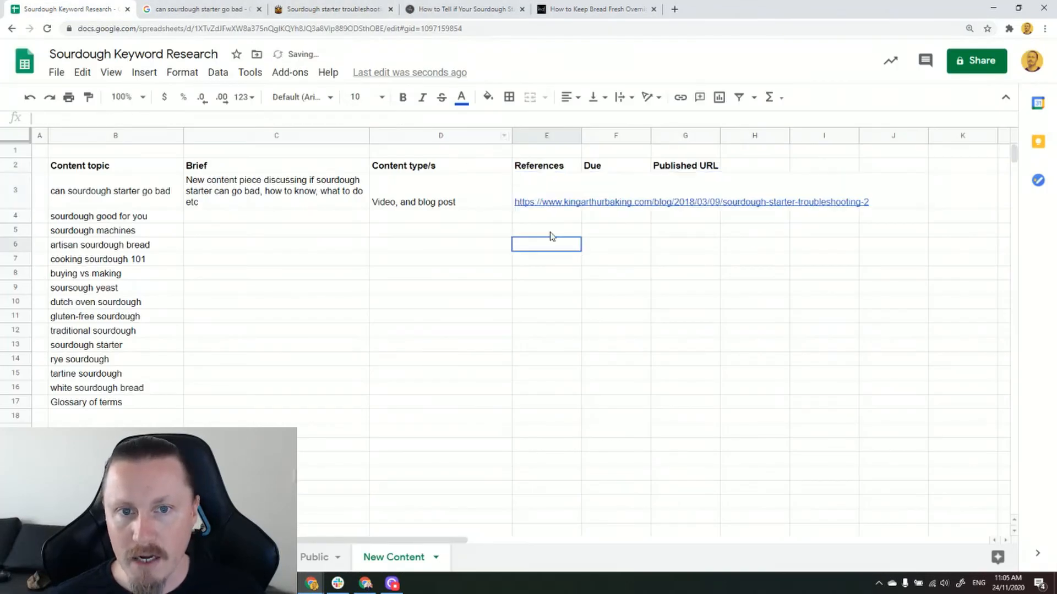
click(543, 217)
text(https://www.bakingkneads.com/how-to-tell-if-sourdough-starter-is-bad/)
click(547, 286)
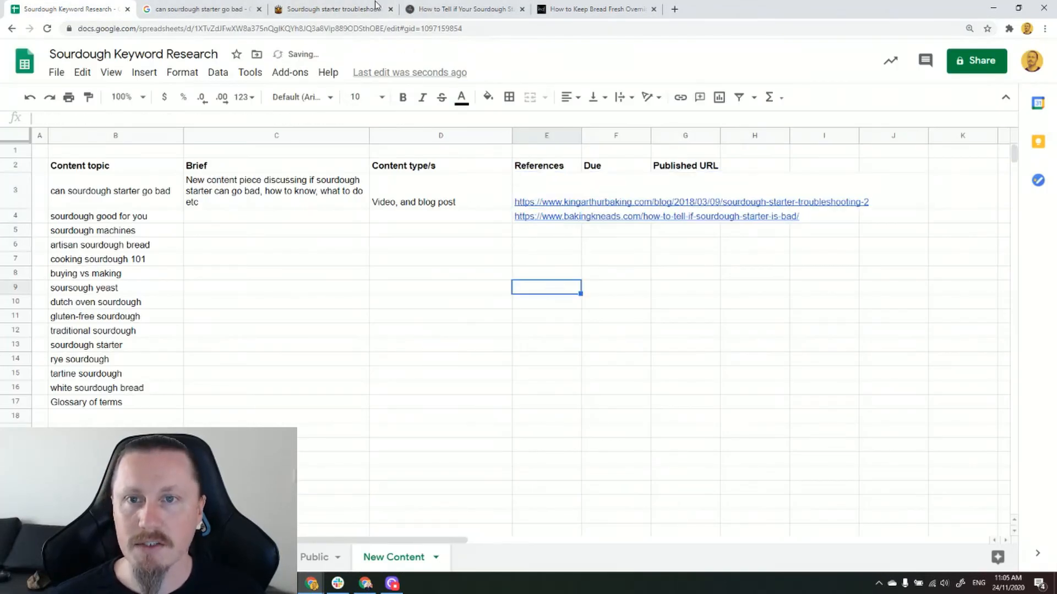
click(594, 9)
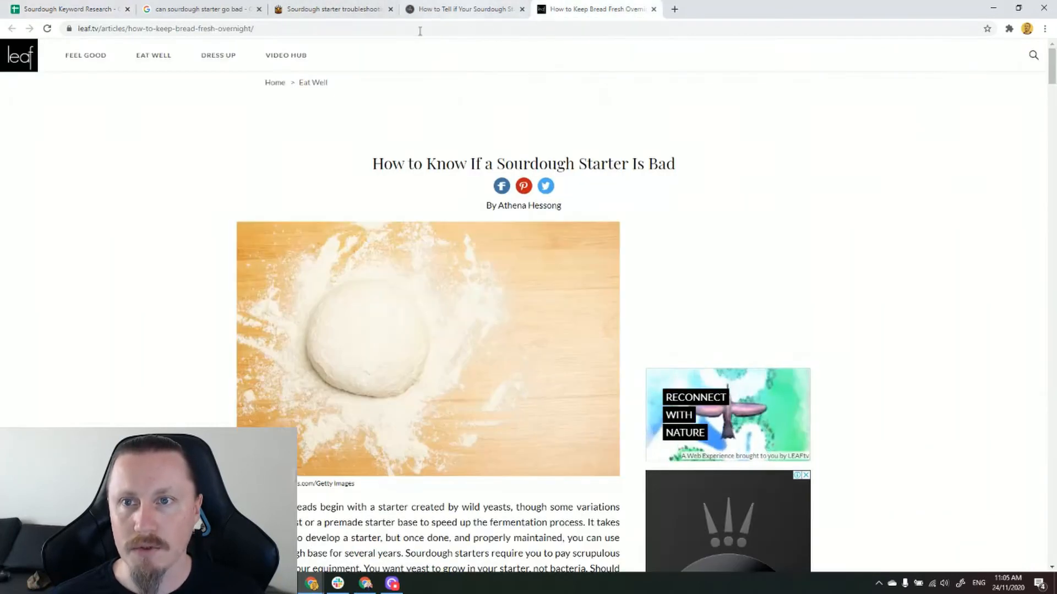
click(381, 27)
key(ctrl+c)
key(ctrl+1)
key(ctrl+v)
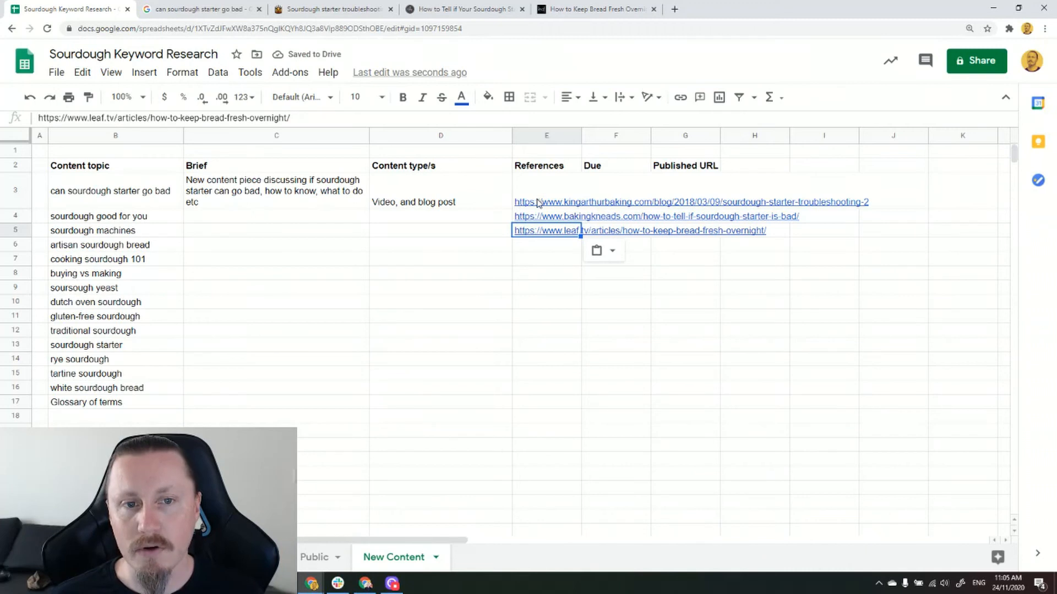
mouse_move(538, 203)
click(443, 263)
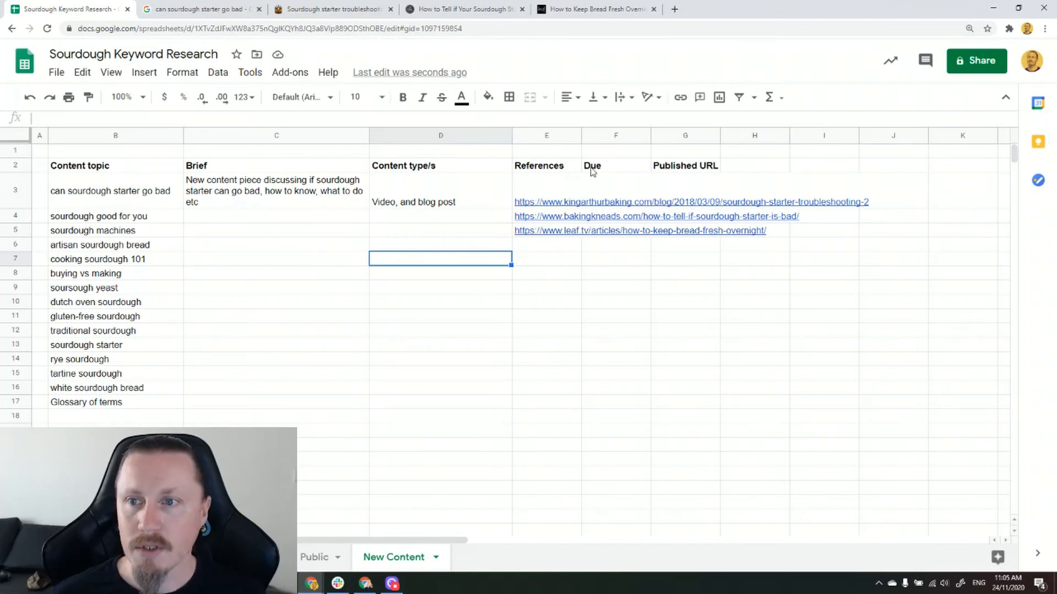
Check the first topic's Due and Published URL cells, and select the Brief cell for the topic "sourdough good for you"
click(615, 186)
key(Tab)
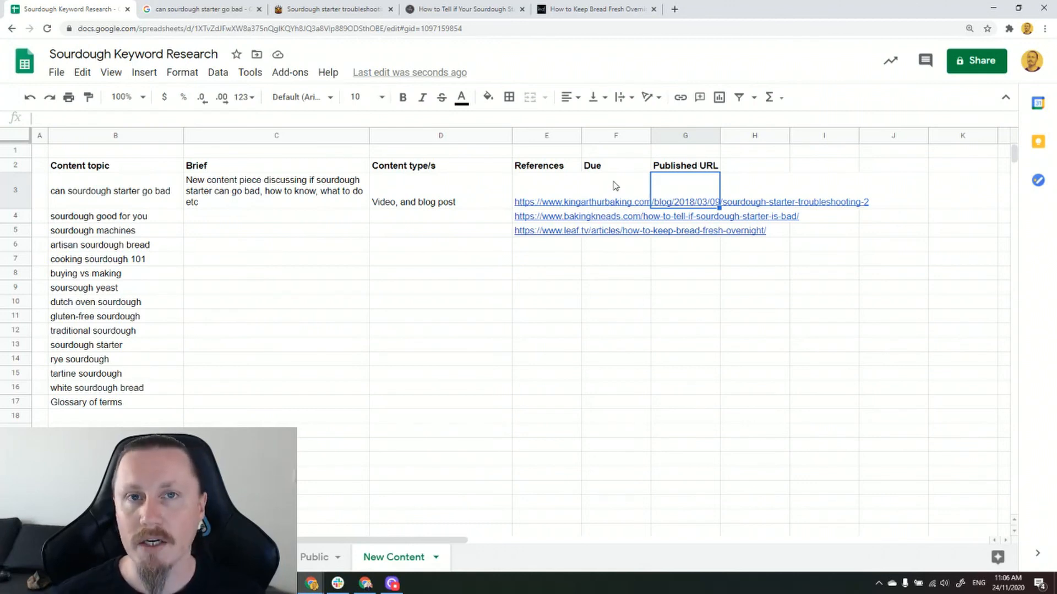
click(248, 215)
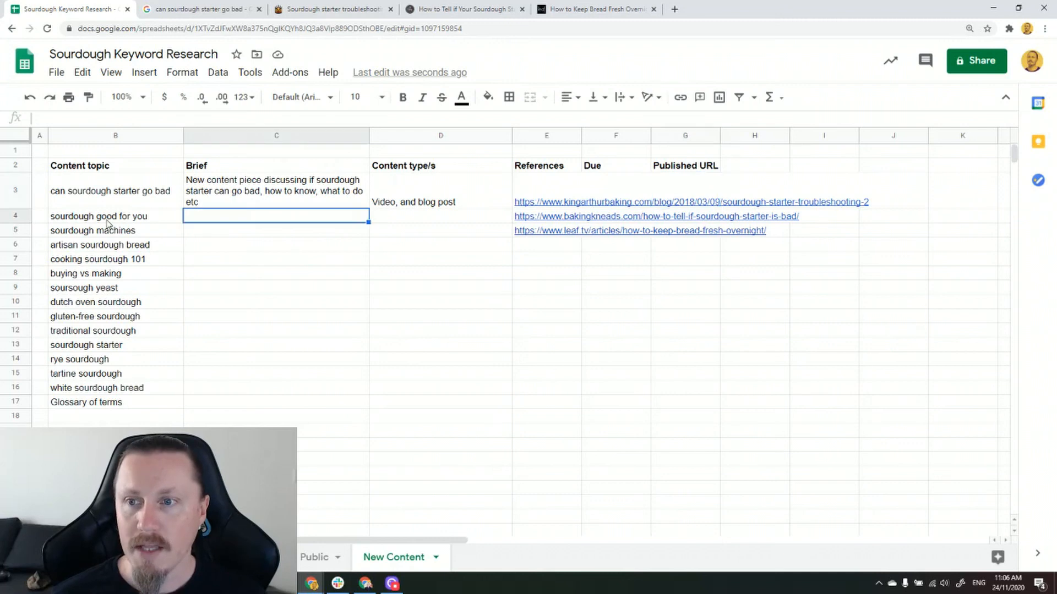
click(107, 218)
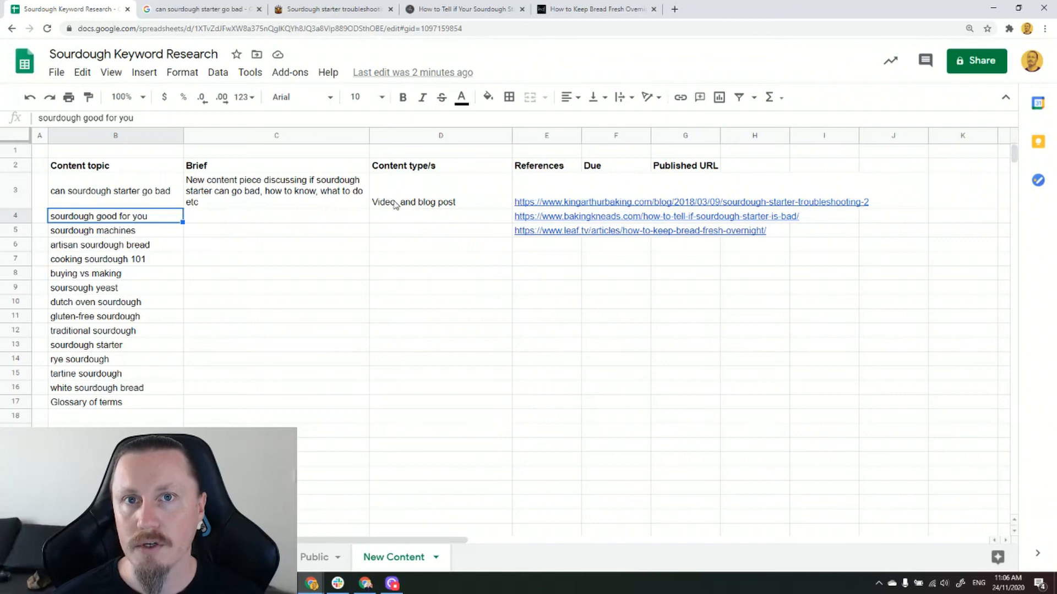
click(319, 217)
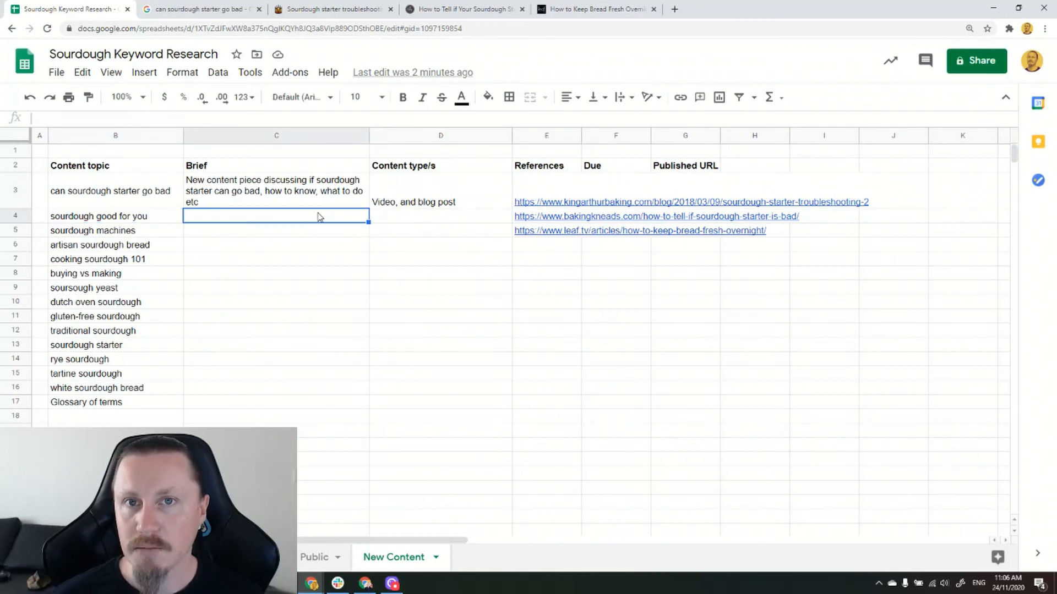